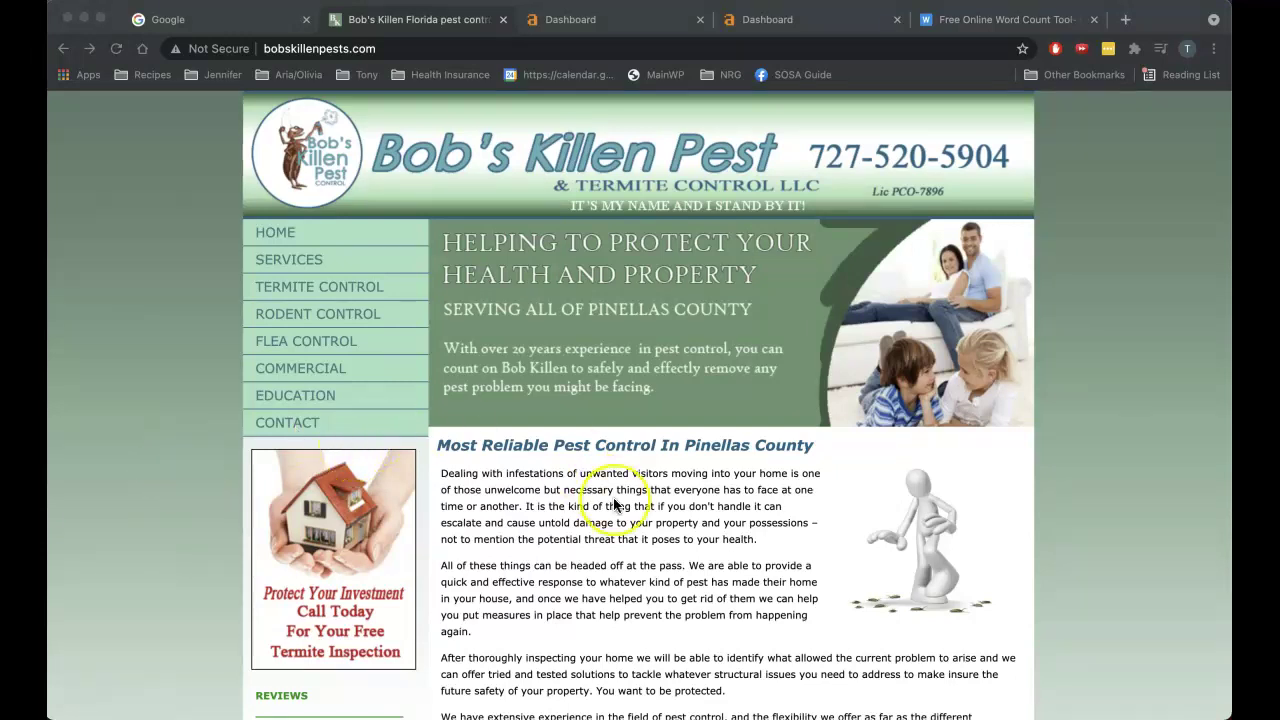
Step: Copy all text from the Bob's Killen Pest home page and paste it into the Word Character Count box to count its words
scroll(614, 505, down, 2)
scroll(614, 505, down, 5)
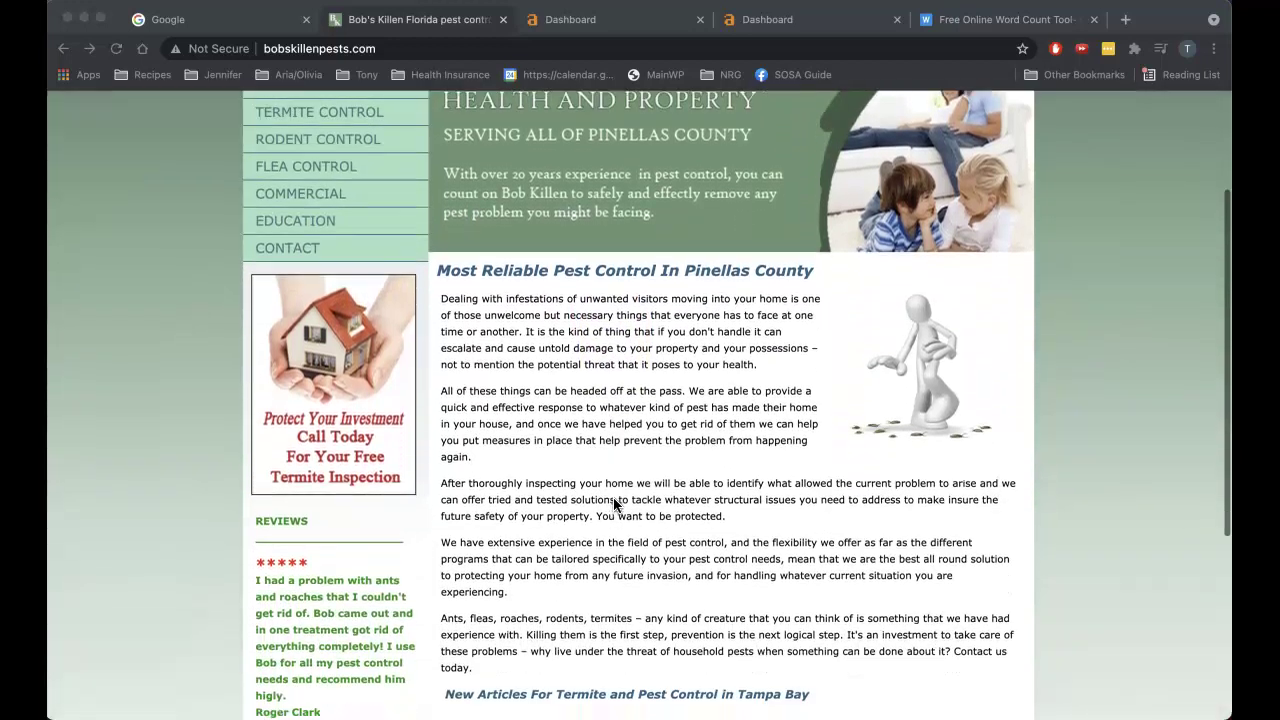
scroll(614, 505, down, 6)
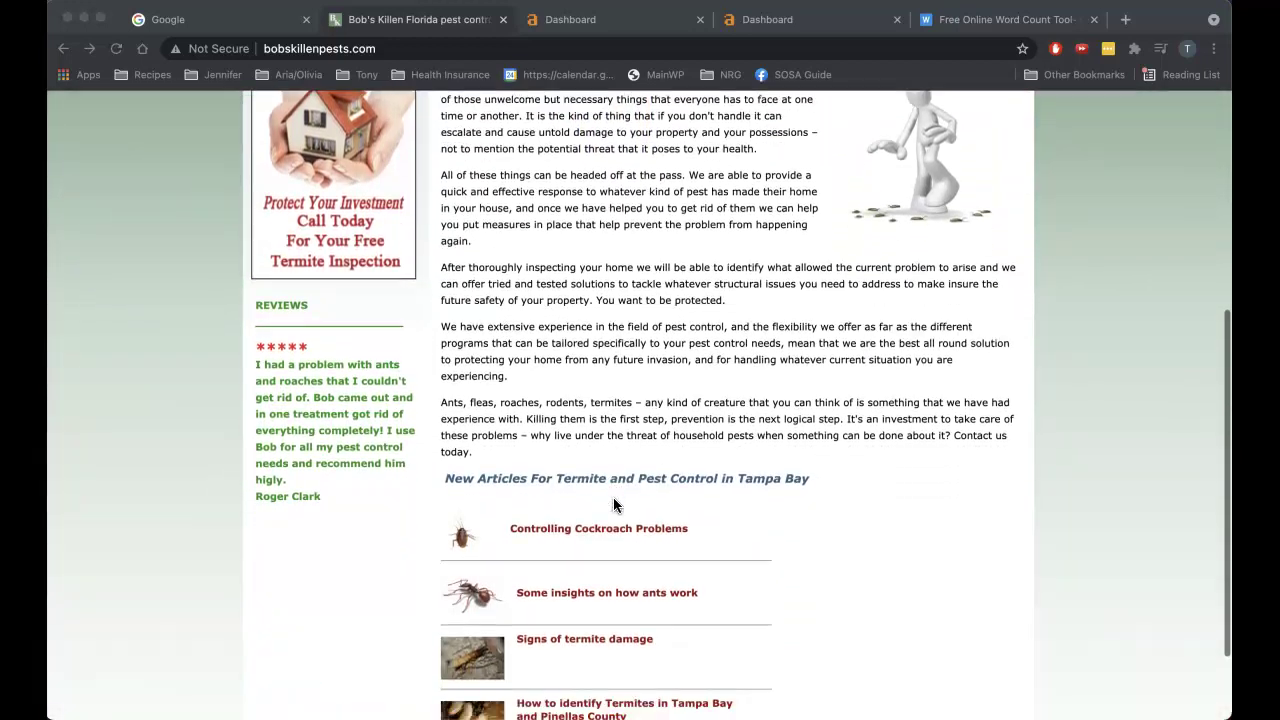
scroll(905, 469, up, 12)
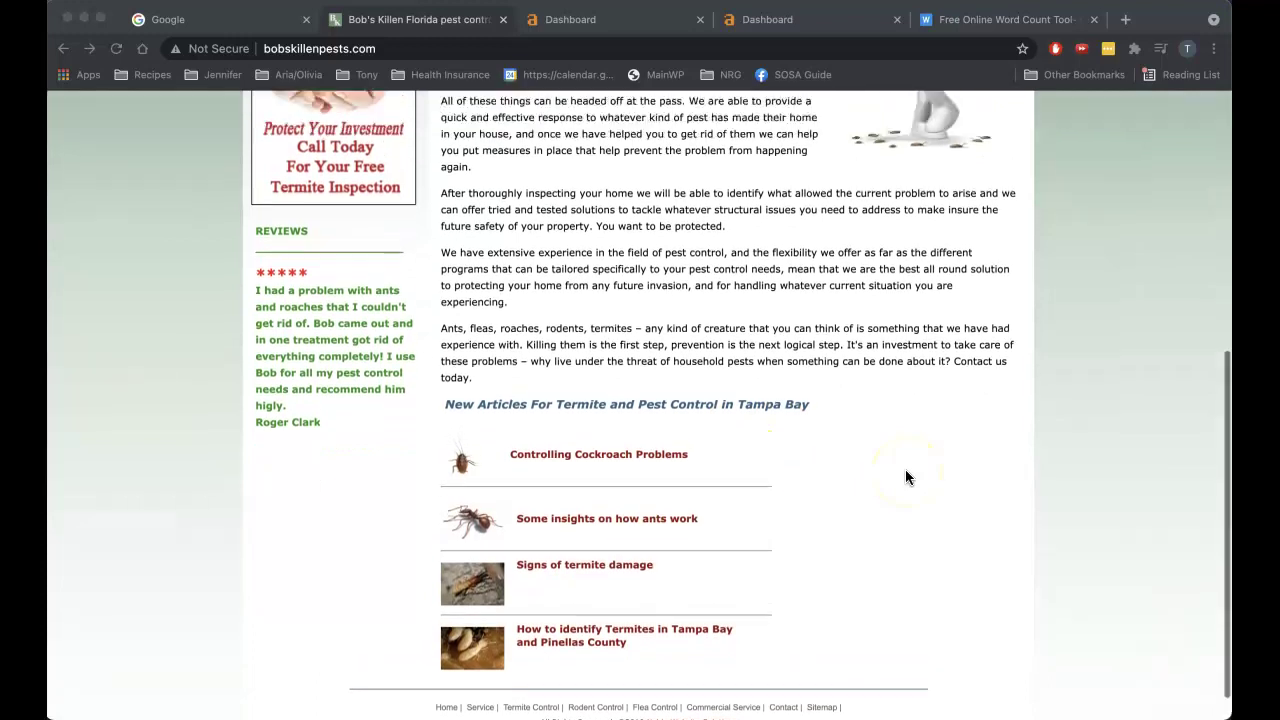
scroll(905, 478, up, 2)
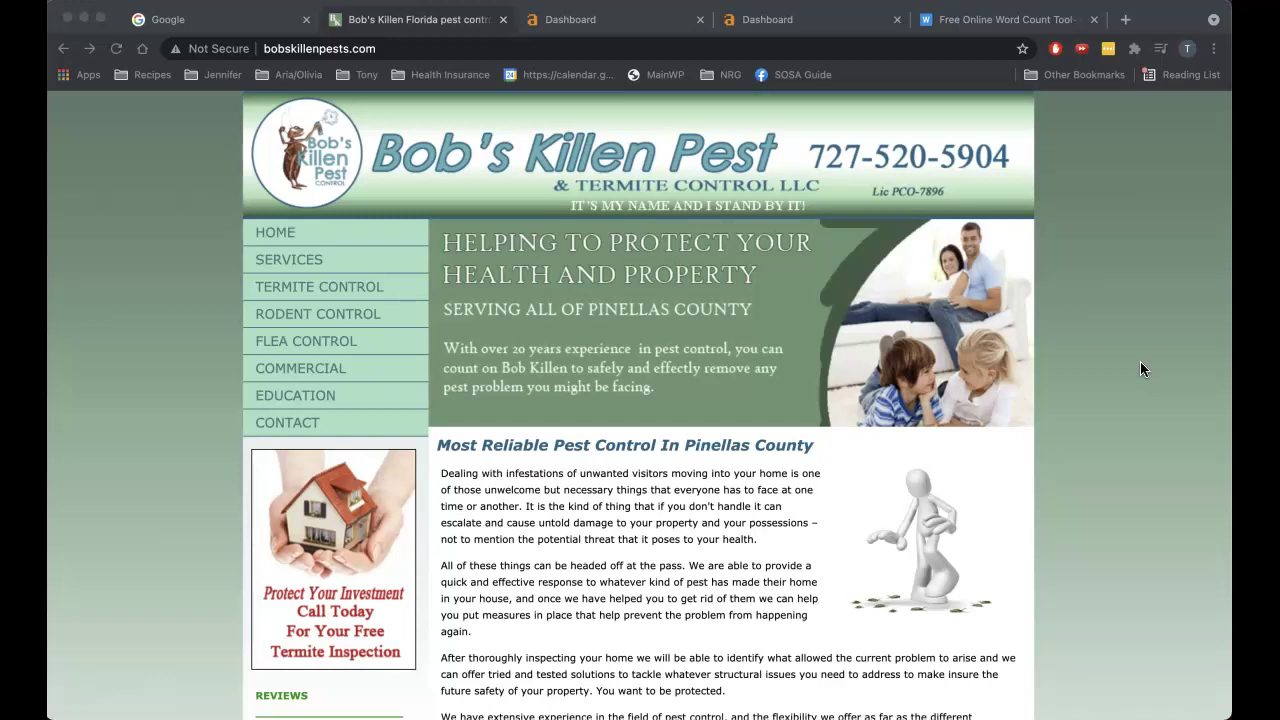
click(1140, 368)
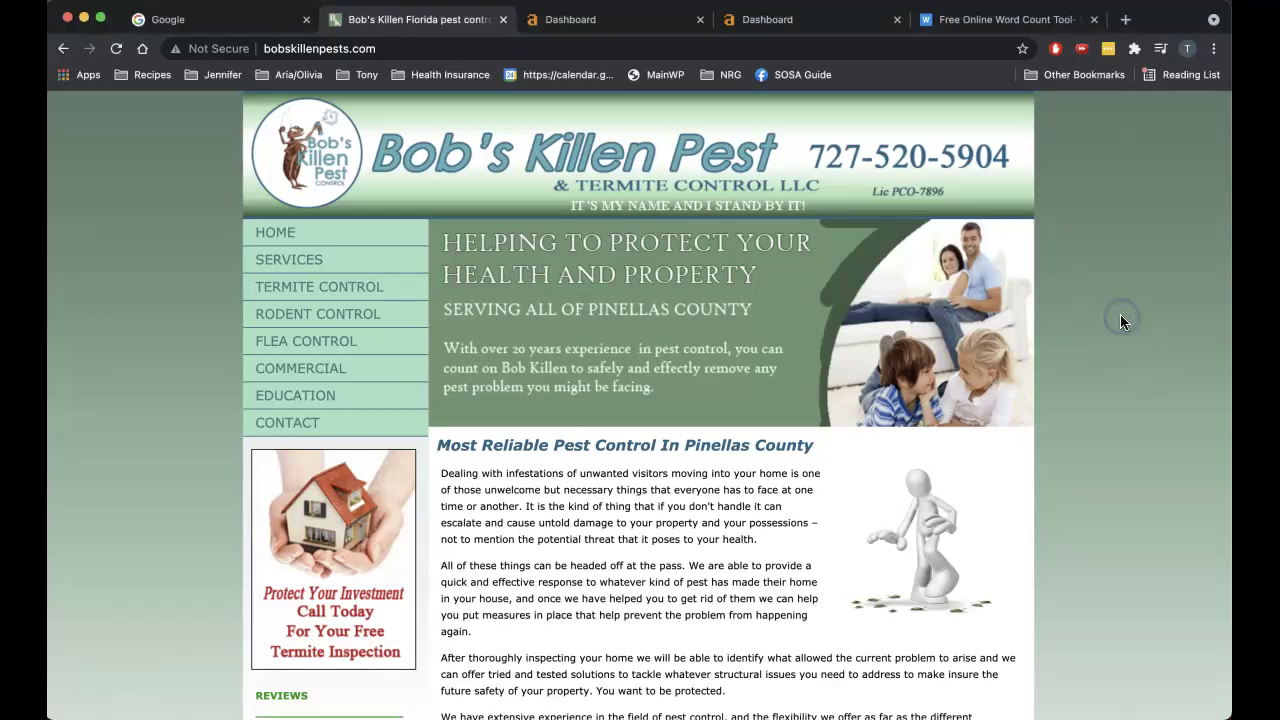
key(super+a)
click(1040, 19)
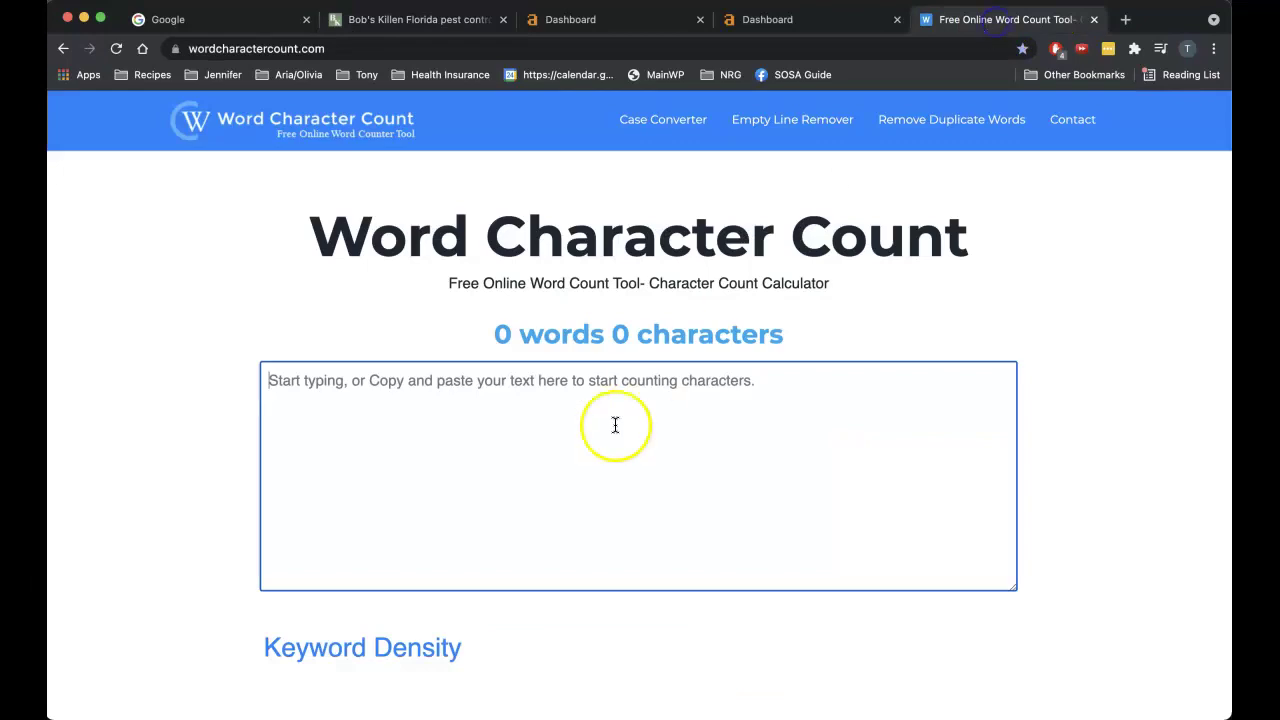
click(553, 401)
key(super+v)
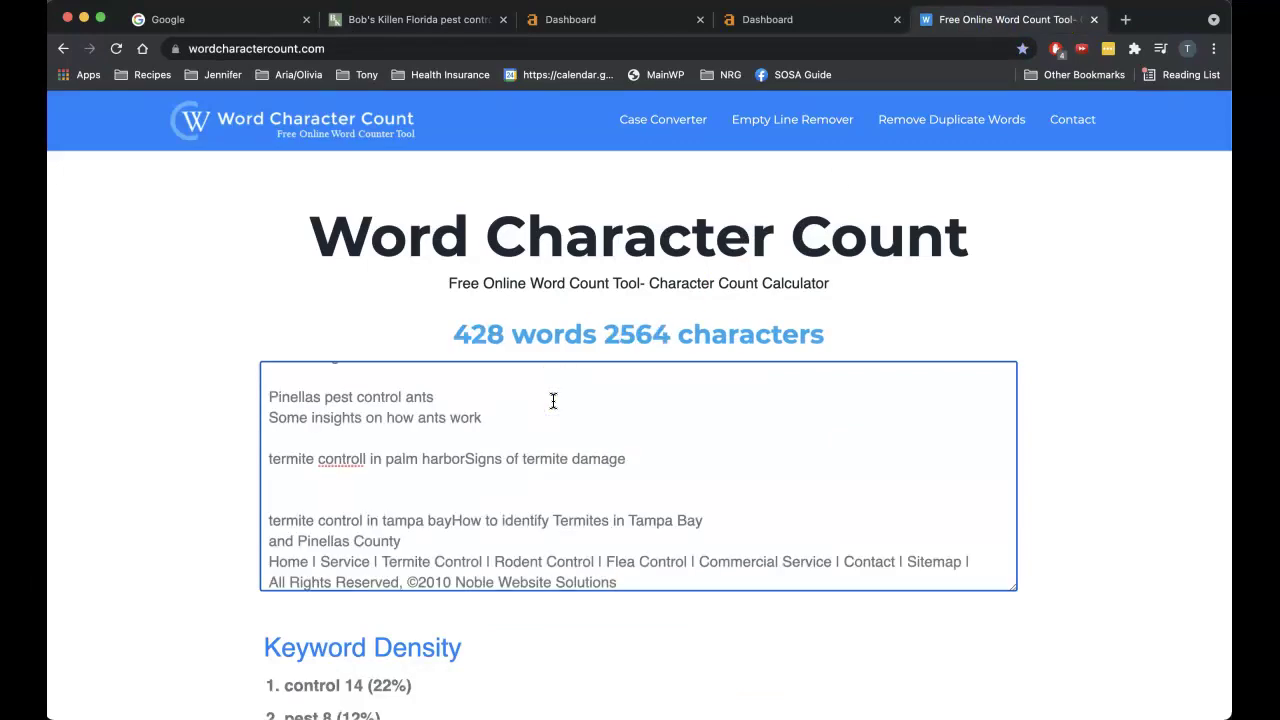
scroll(553, 401, up, 15)
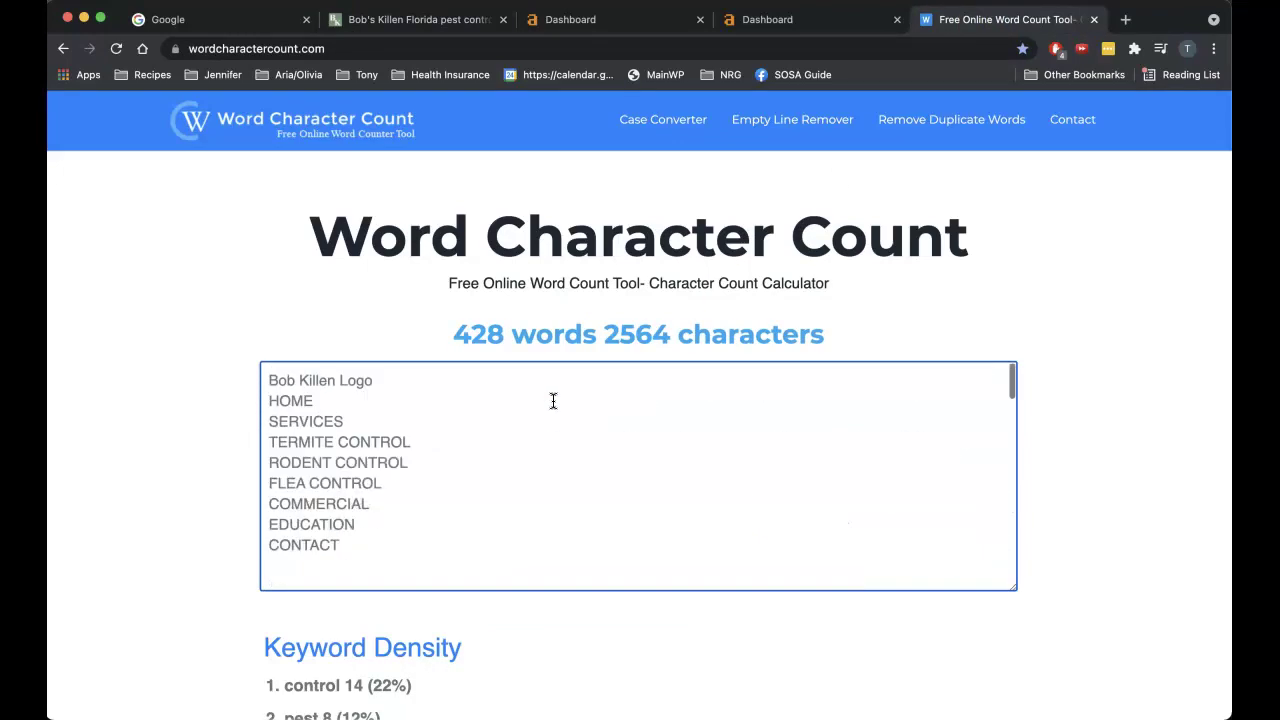
Step: Search Google for "pest control tampa"
click(397, 22)
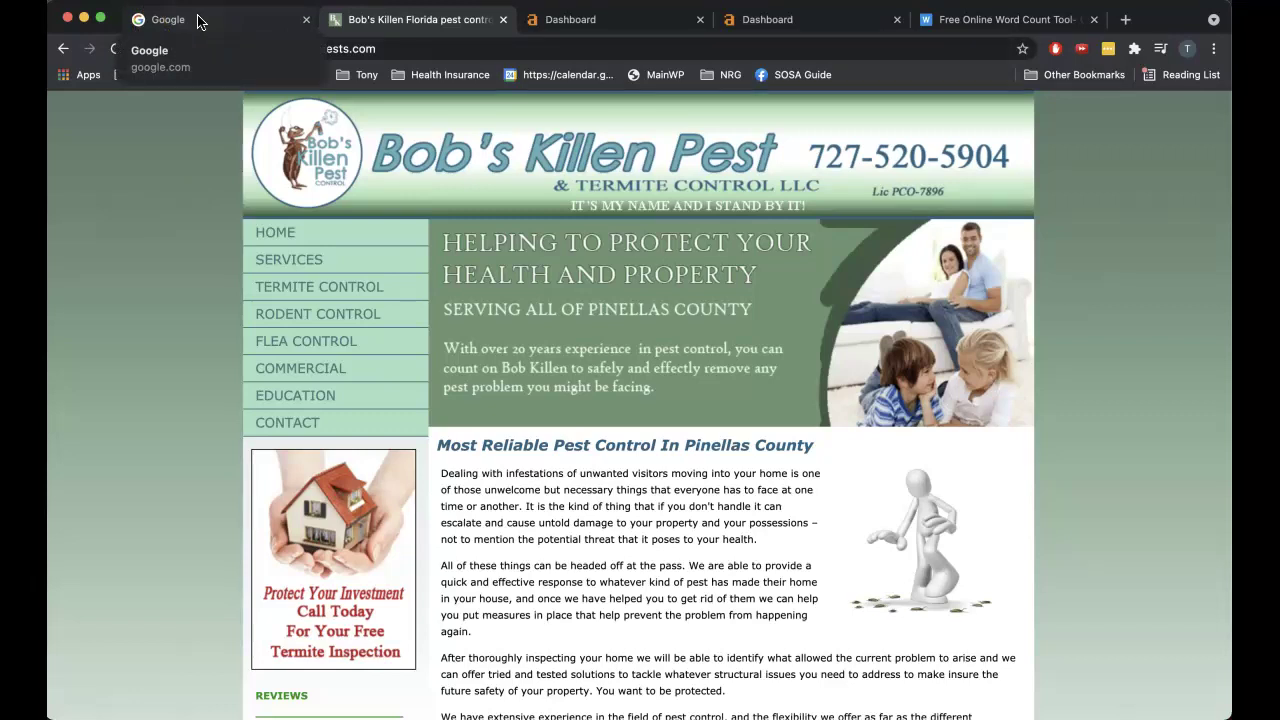
click(197, 22)
text(pest )
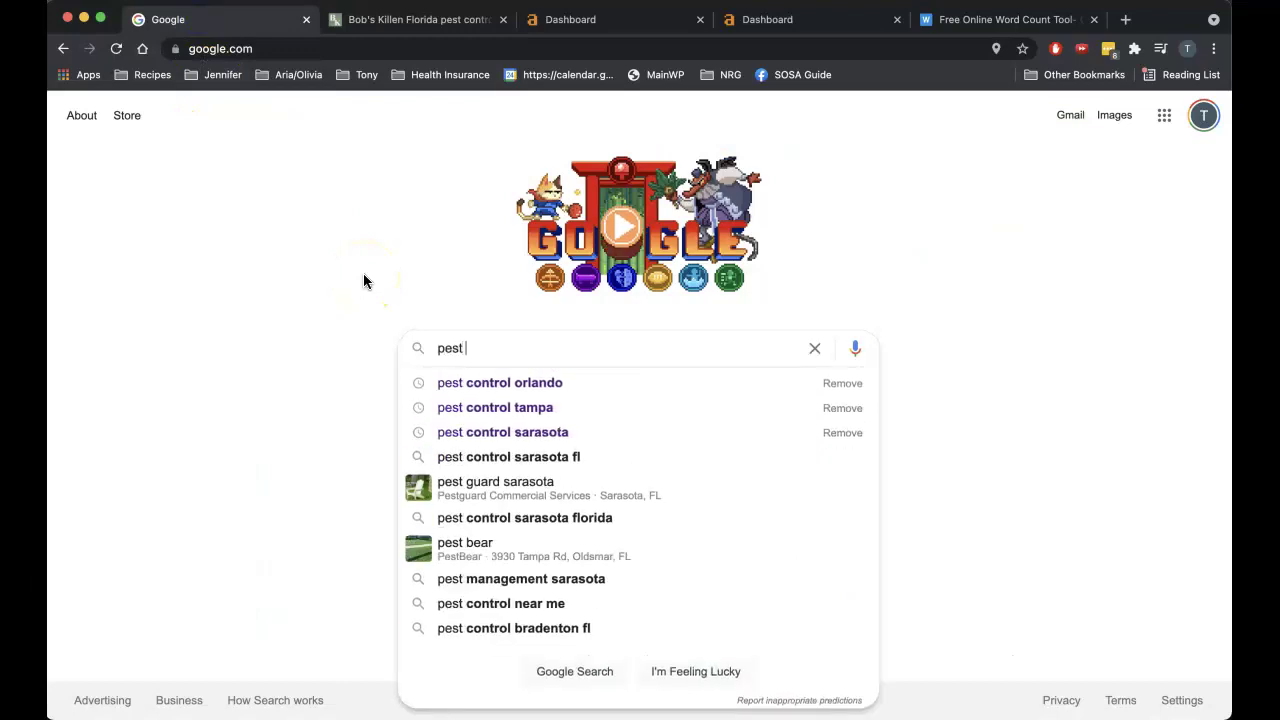
text(con)
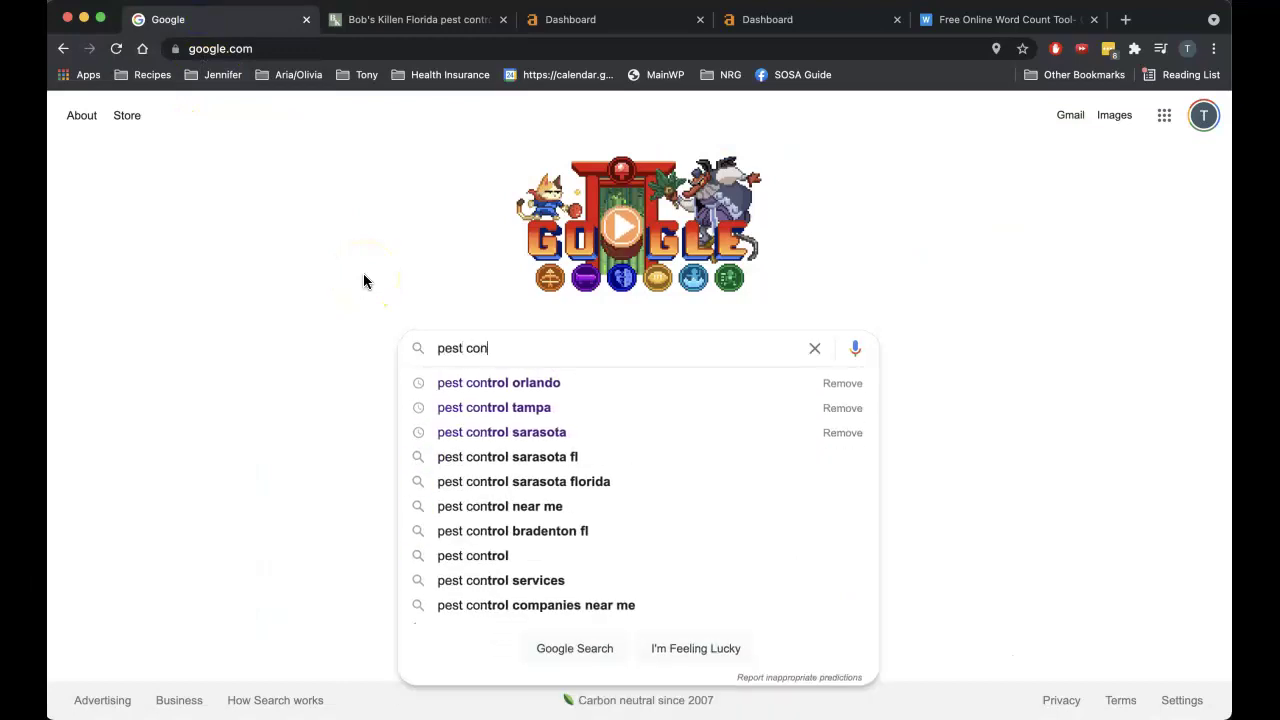
click(480, 408)
scroll(821, 320, down, 3)
scroll(821, 322, up, 1)
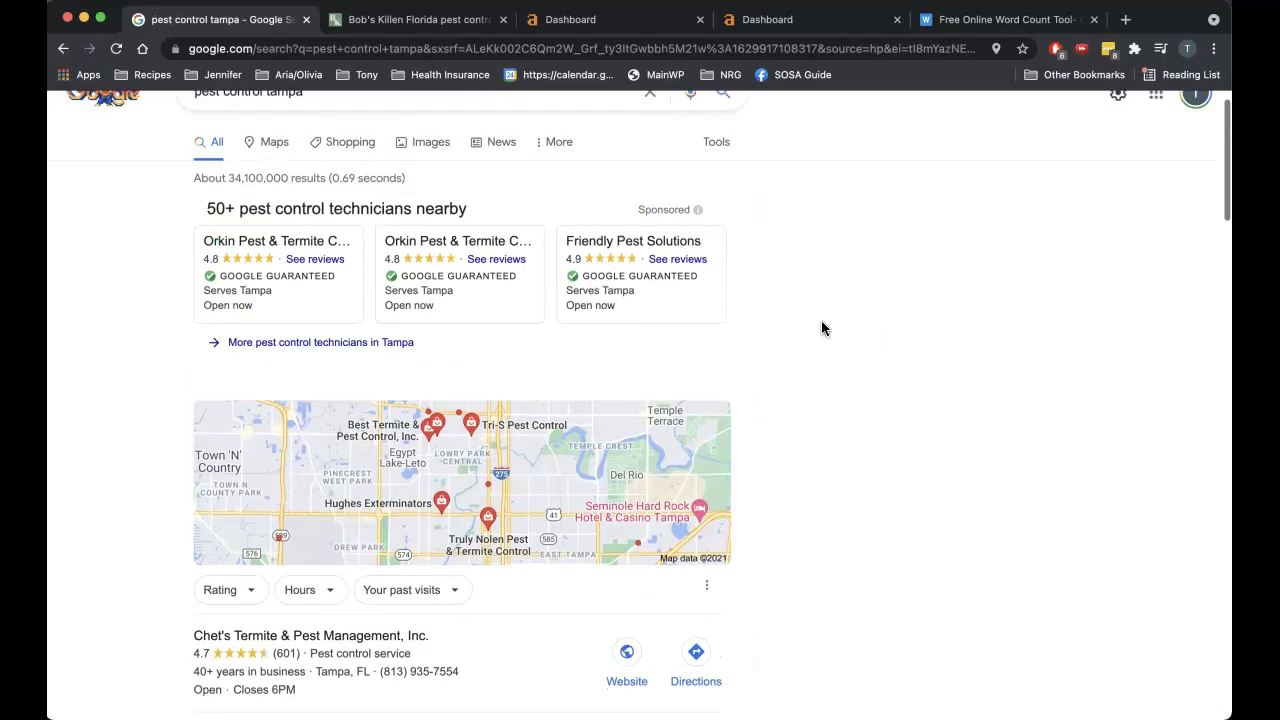
scroll(821, 321, up, 1)
click(799, 286)
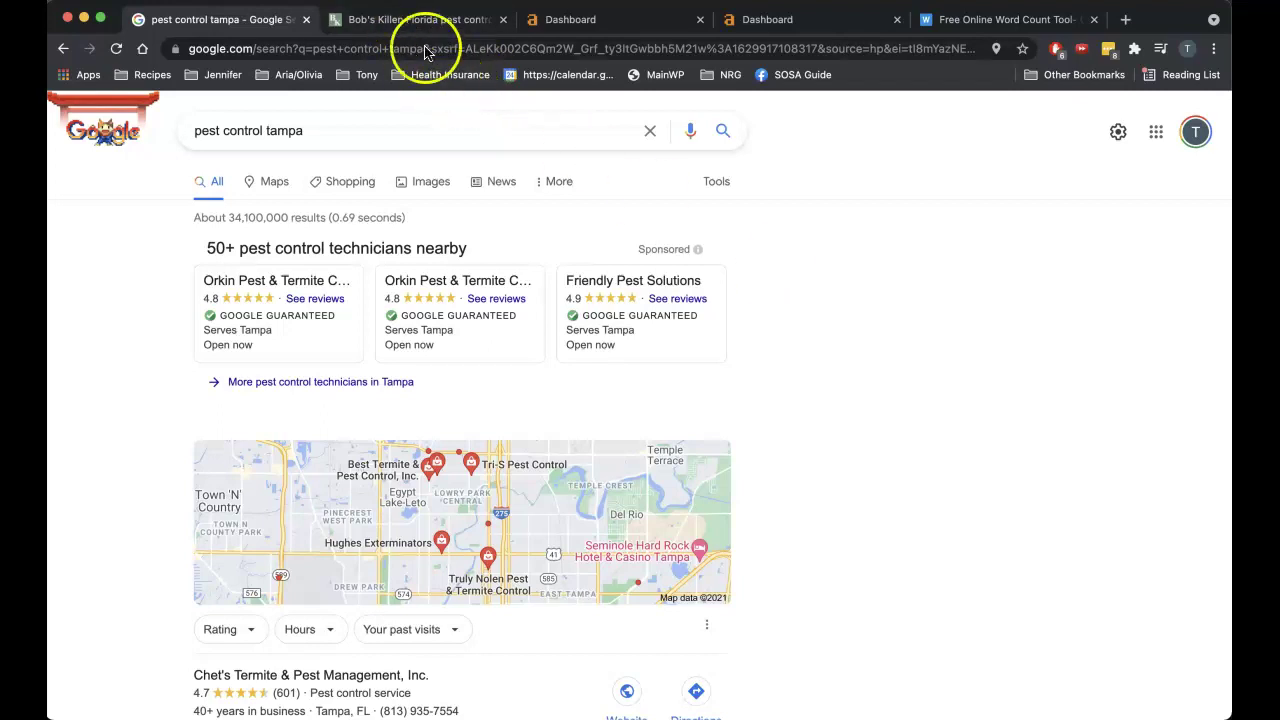
Step: Open the Best Termite & Pest Control result from the "pest control tampa" search in a separate tab and switch to it
click(400, 20)
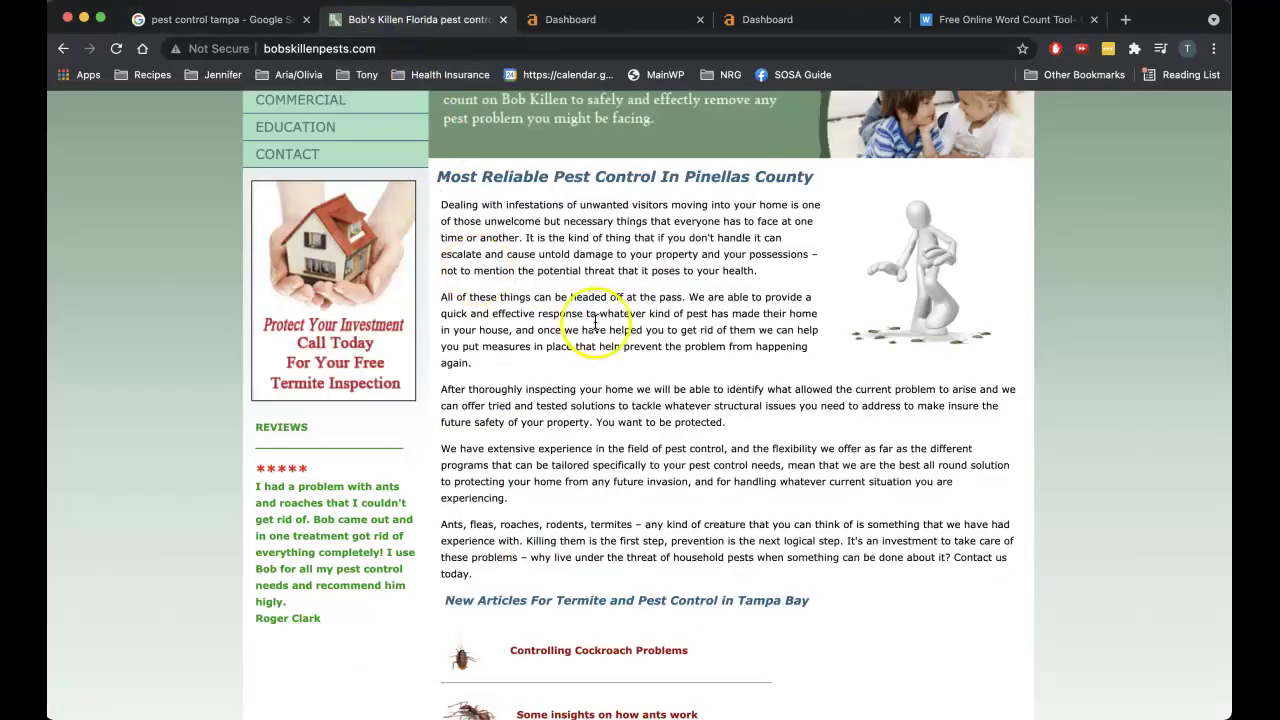
scroll(545, 280, down, 2)
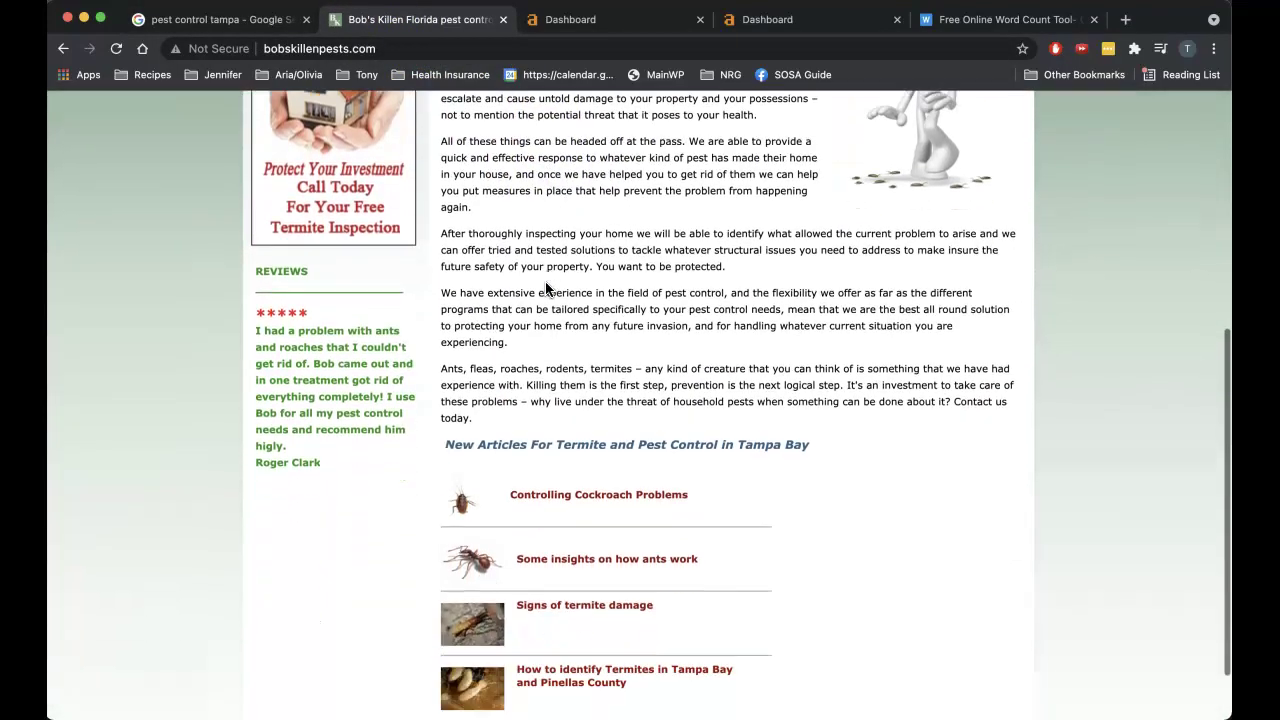
scroll(545, 281, up, 5)
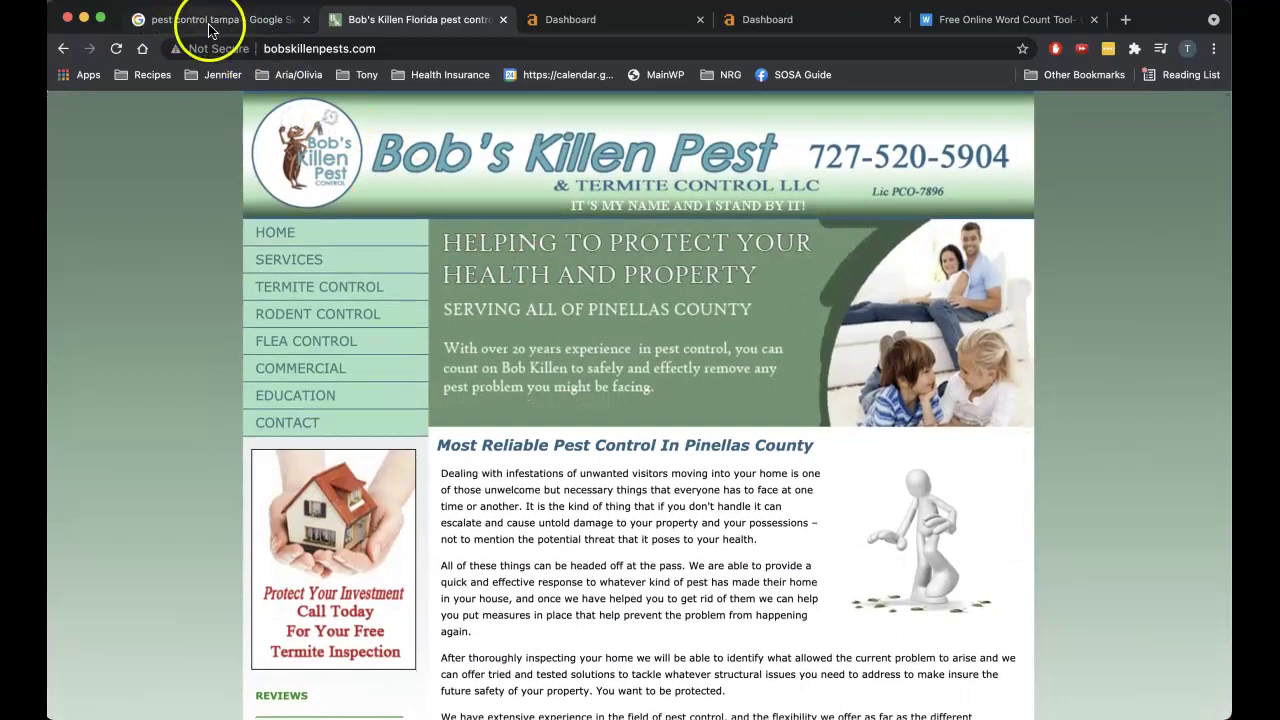
click(213, 24)
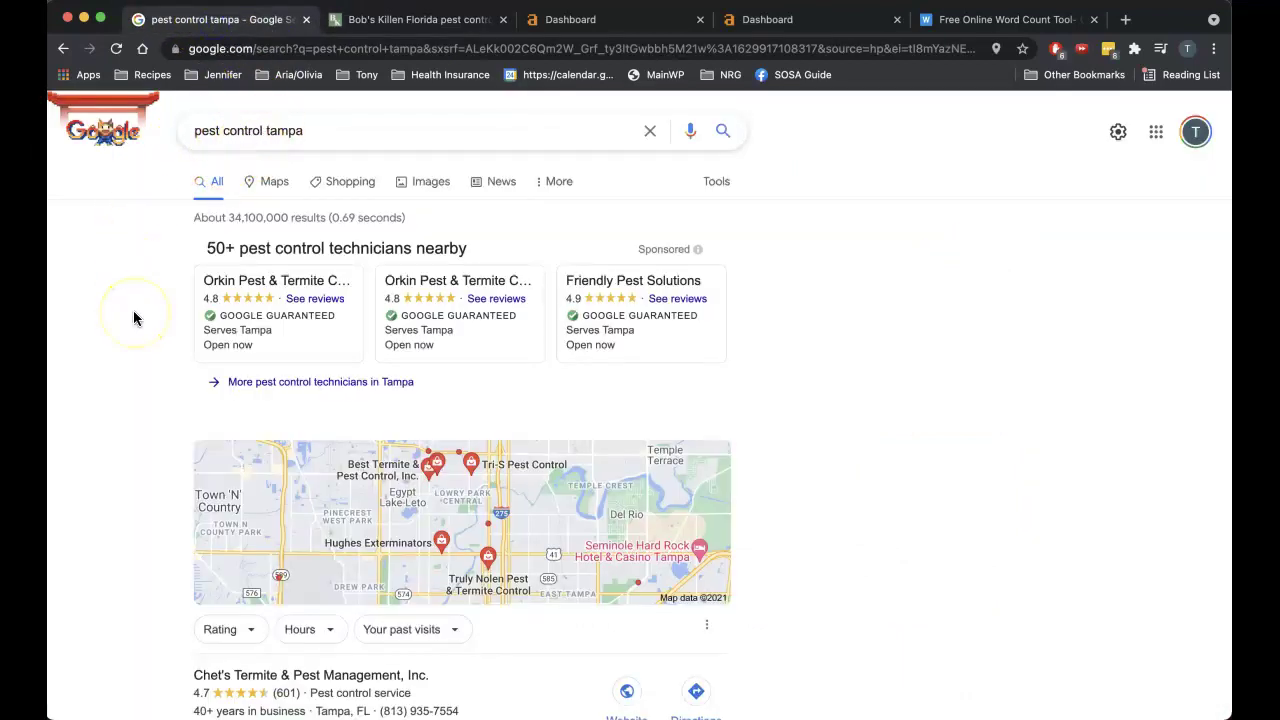
scroll(135, 318, down, 1)
scroll(135, 318, down, 5)
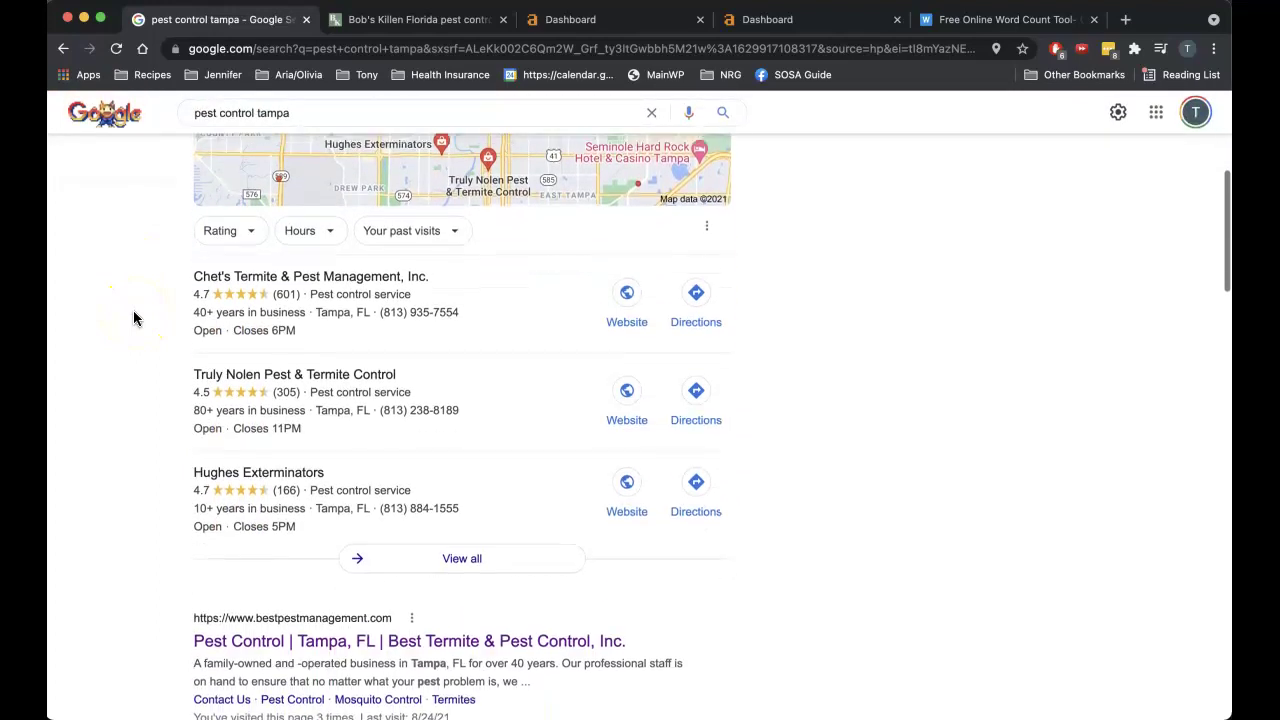
scroll(135, 318, down, 1)
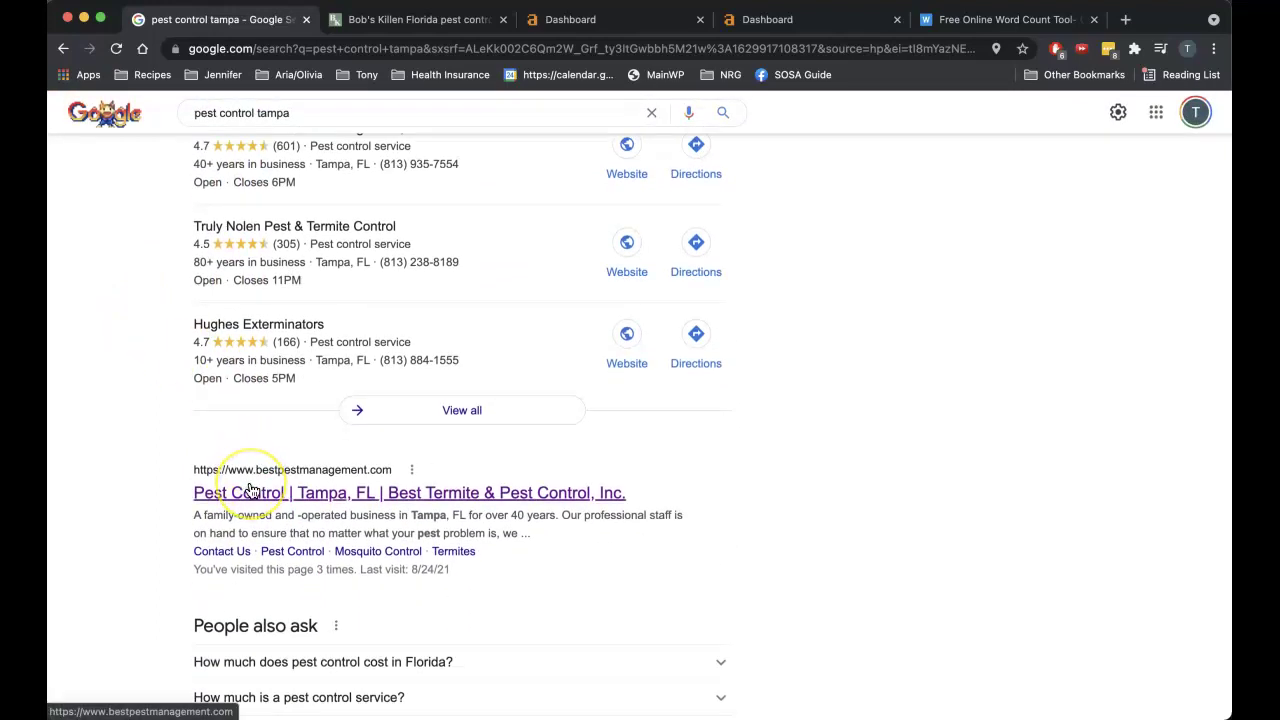
super+click(250, 490)
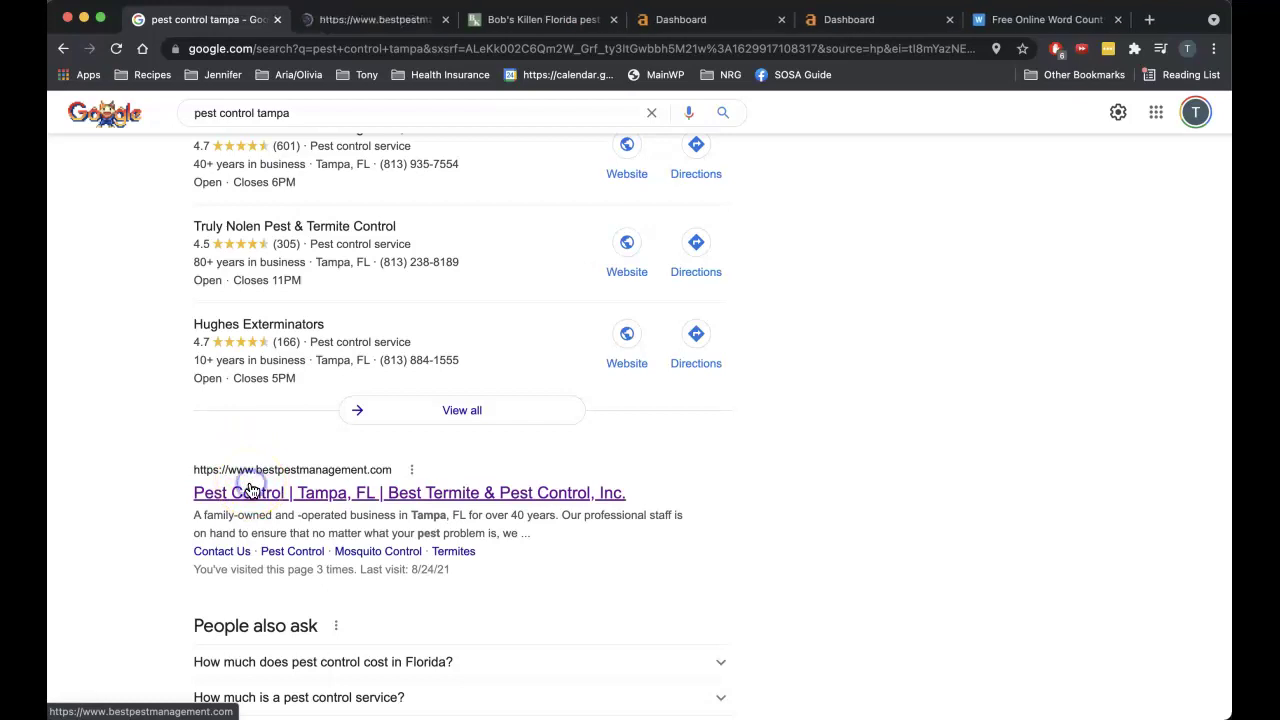
click(356, 20)
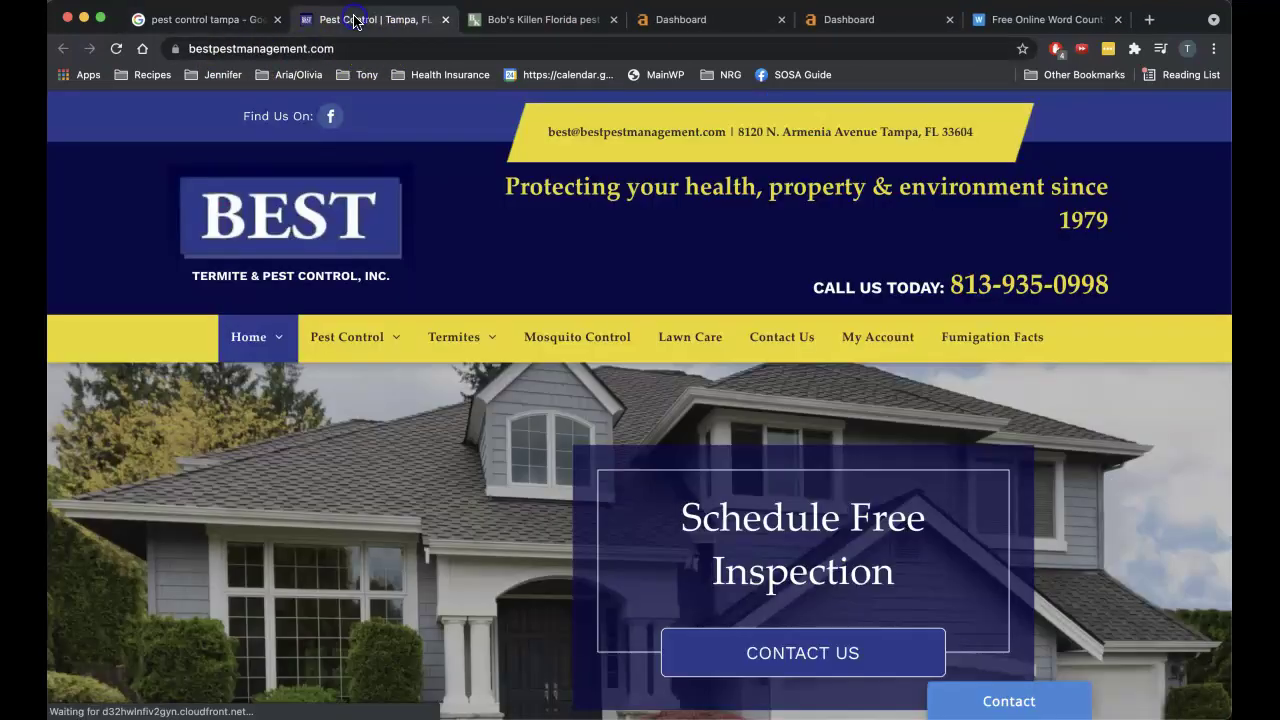
Step: Replace the text in the Word Character Count box with all text copied from the Best Termite & Pest Control home page
key(super+a)
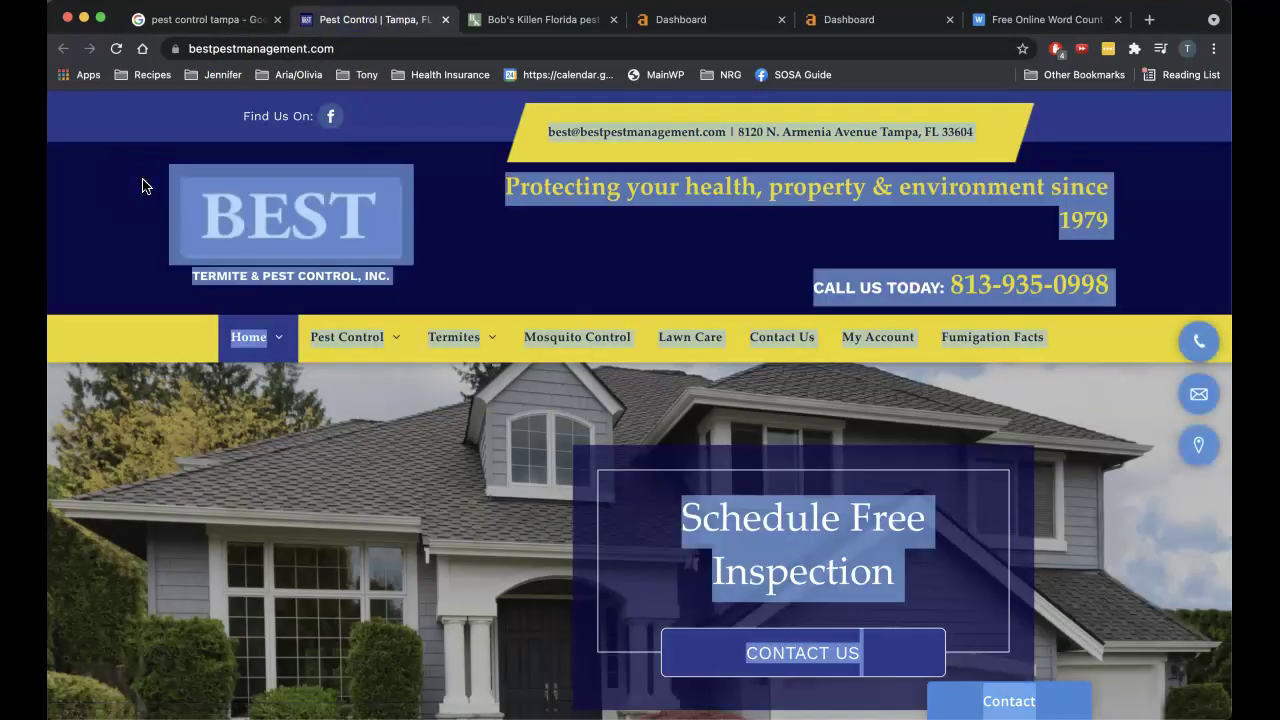
click(990, 19)
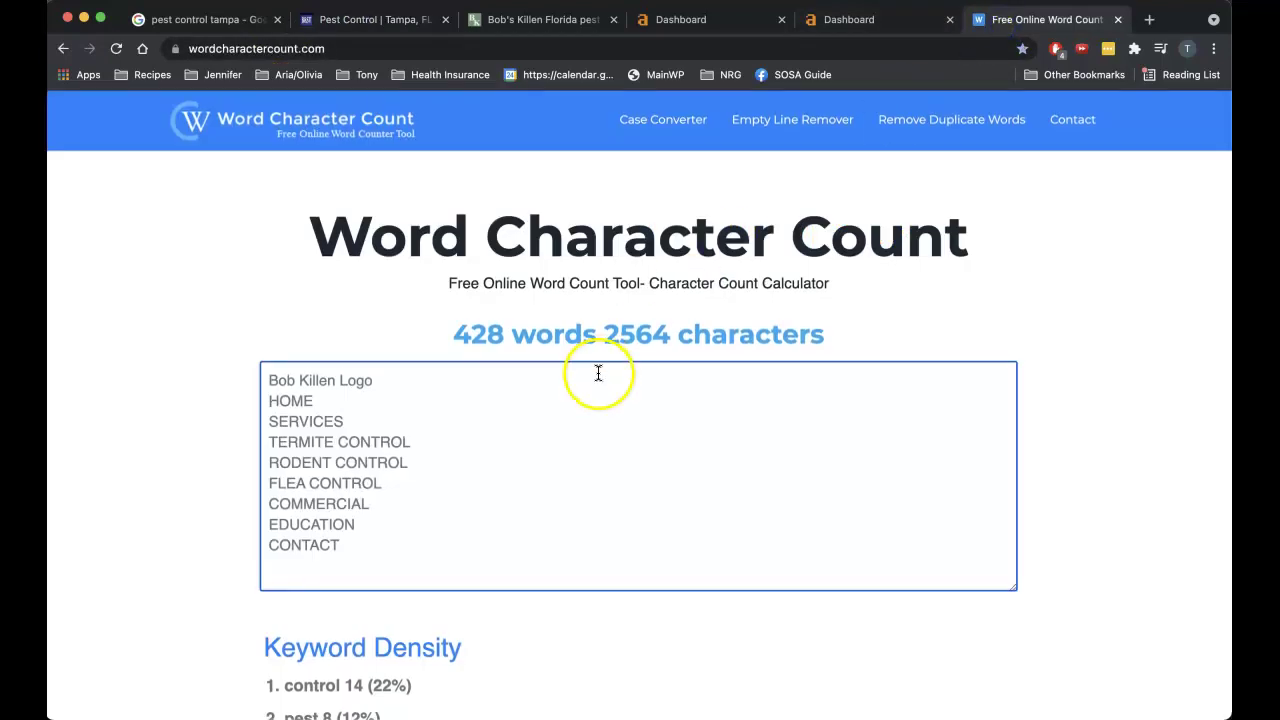
key(super+a)
key(super+v)
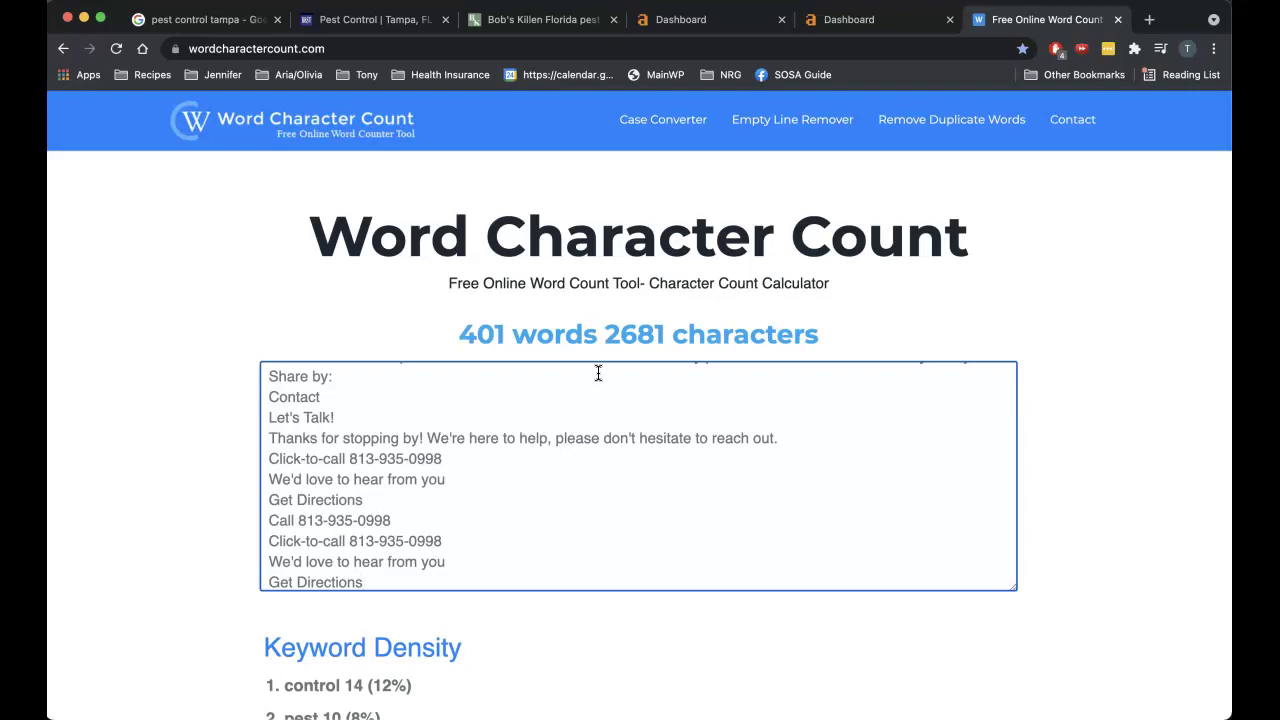
Step: Examine the "pest control tampa" results, covering the sponsored listings, the map businesses and the organic results
click(194, 19)
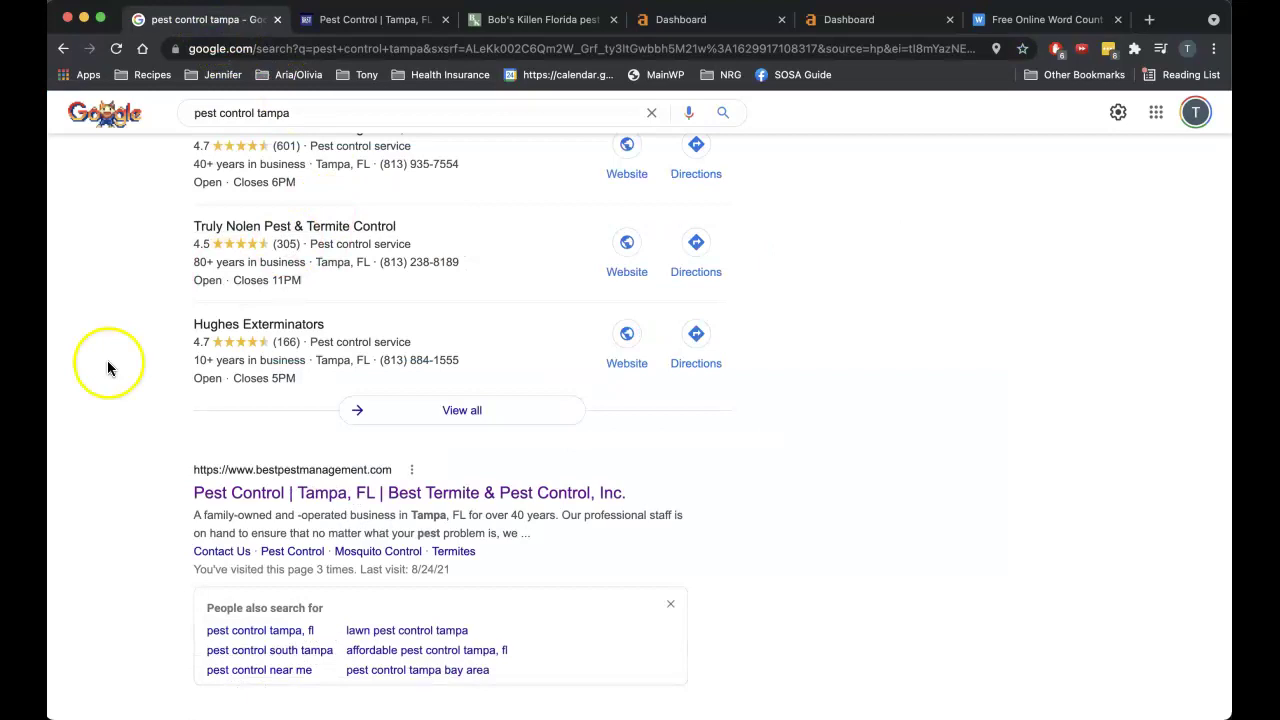
scroll(107, 368, up, 10)
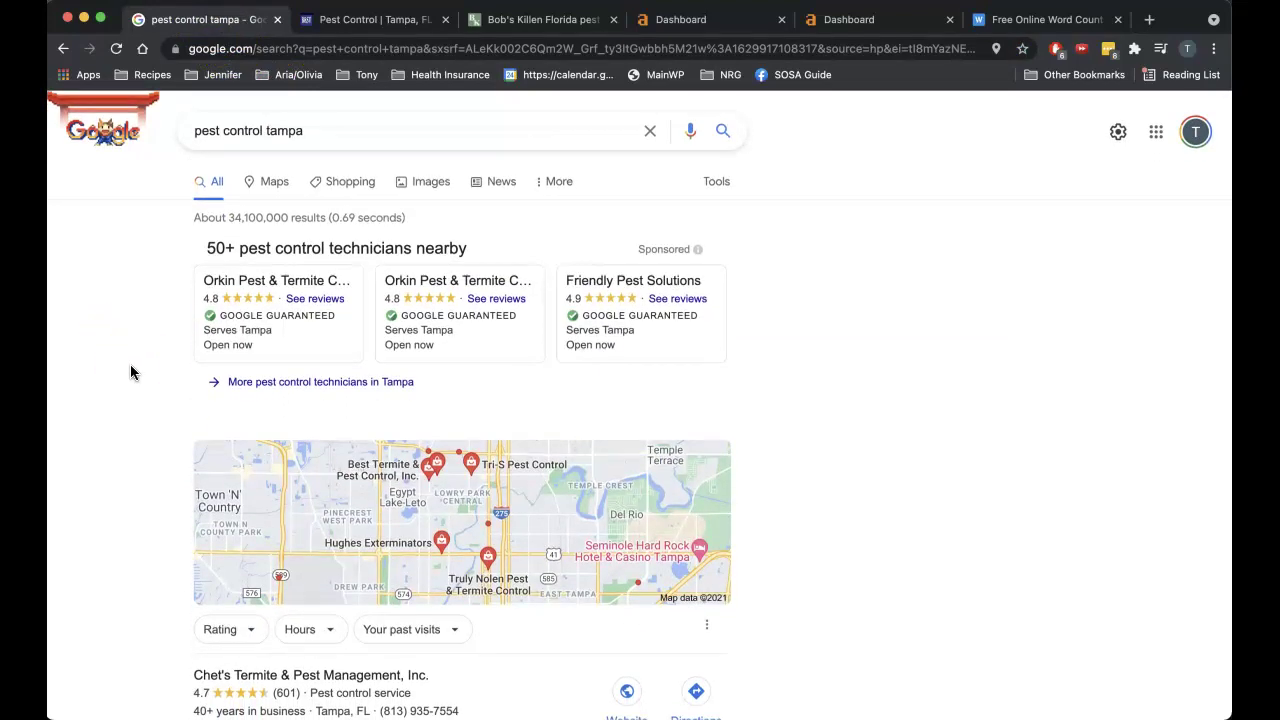
click(146, 270)
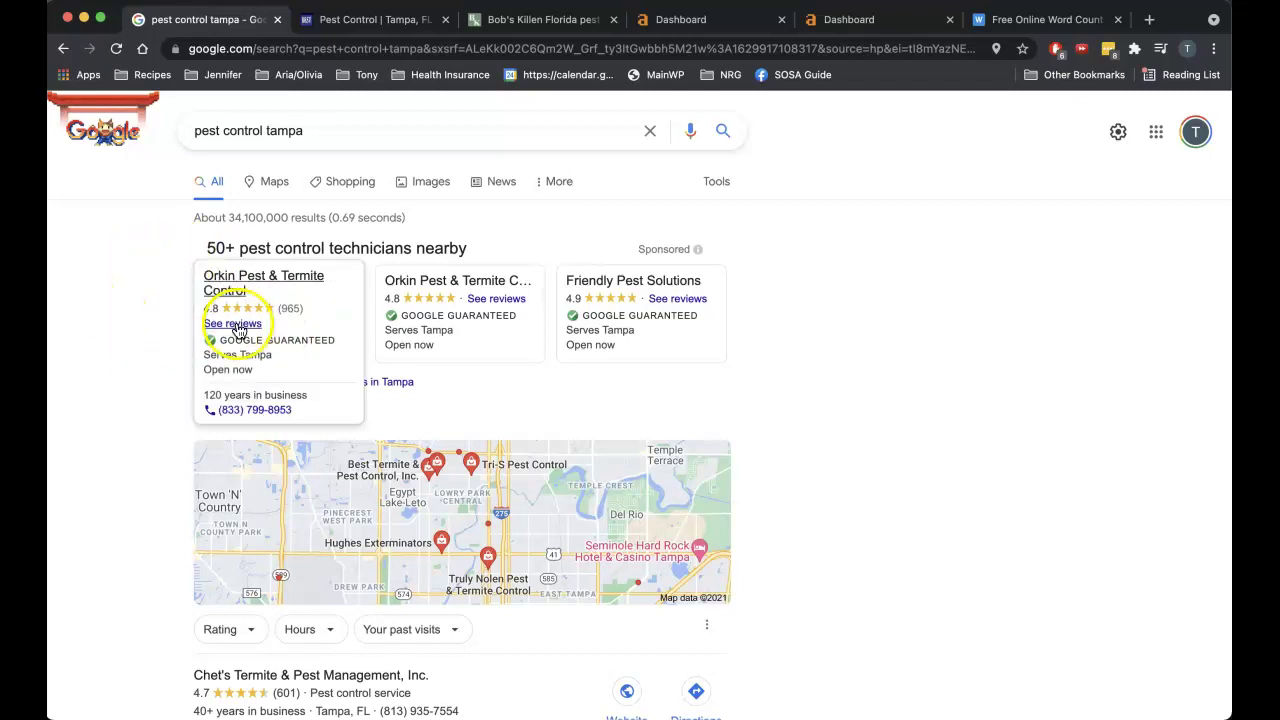
click(756, 287)
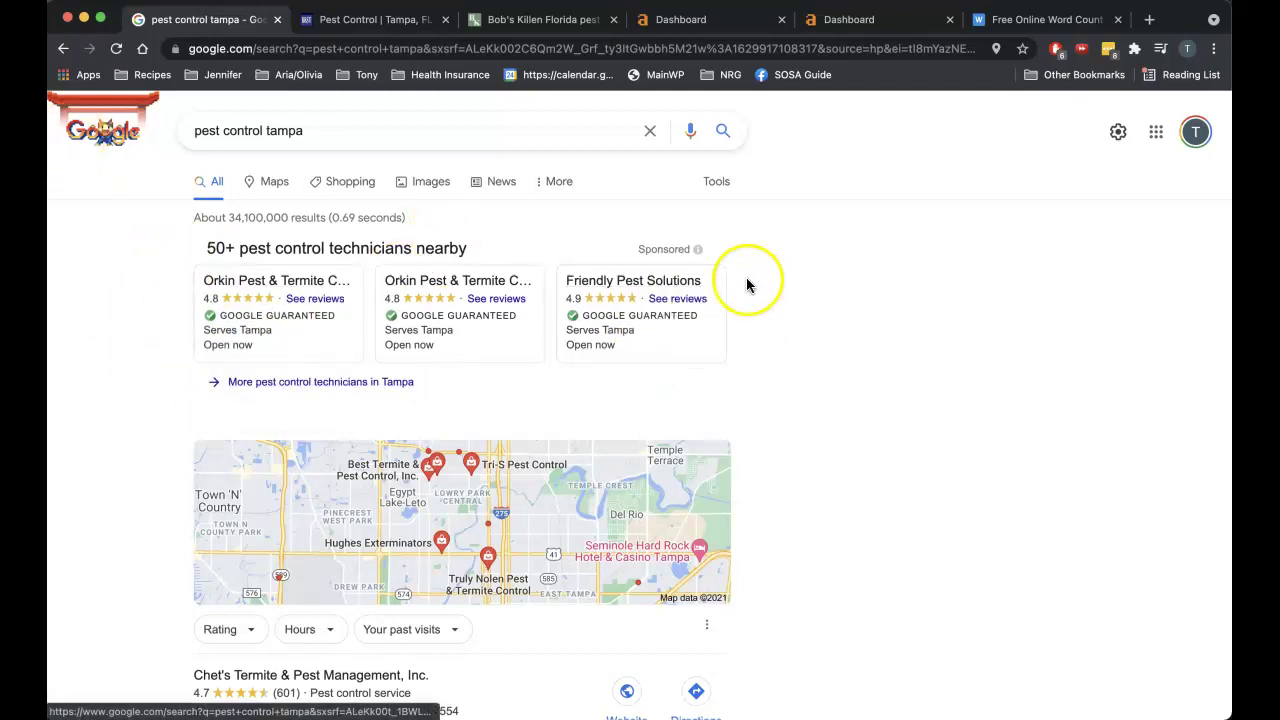
scroll(809, 403, down, 3)
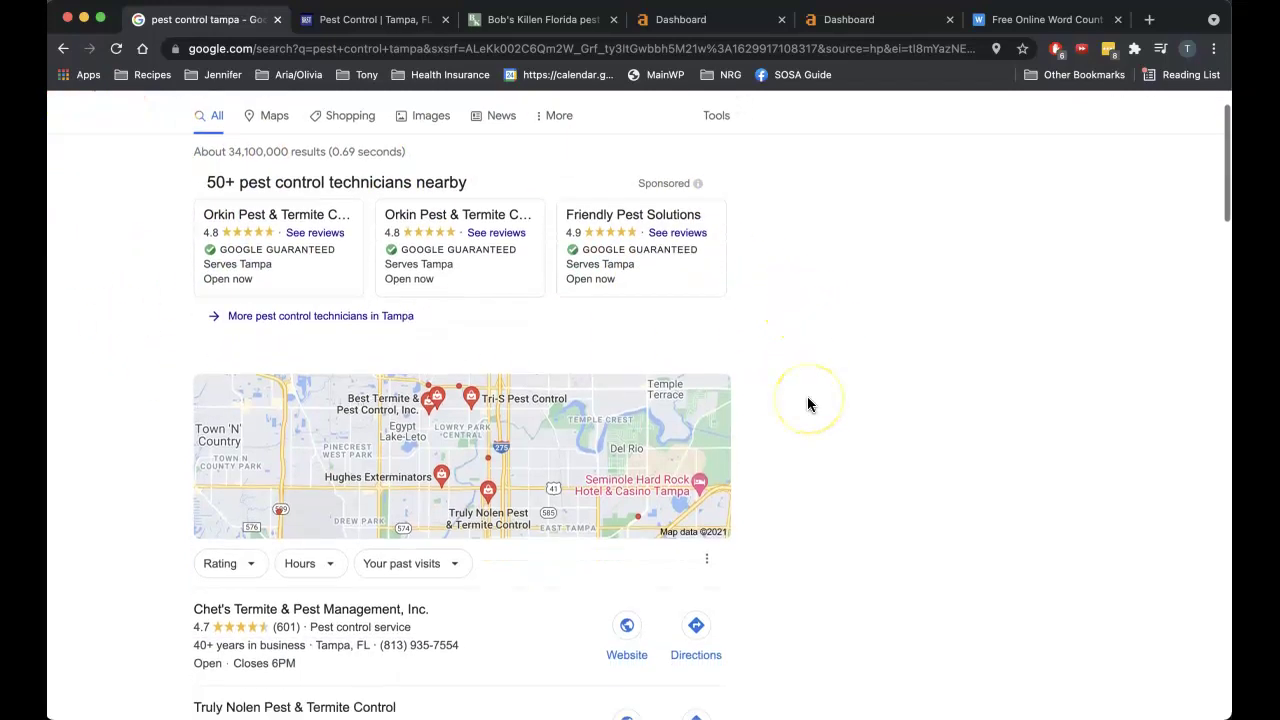
scroll(809, 404, down, 3)
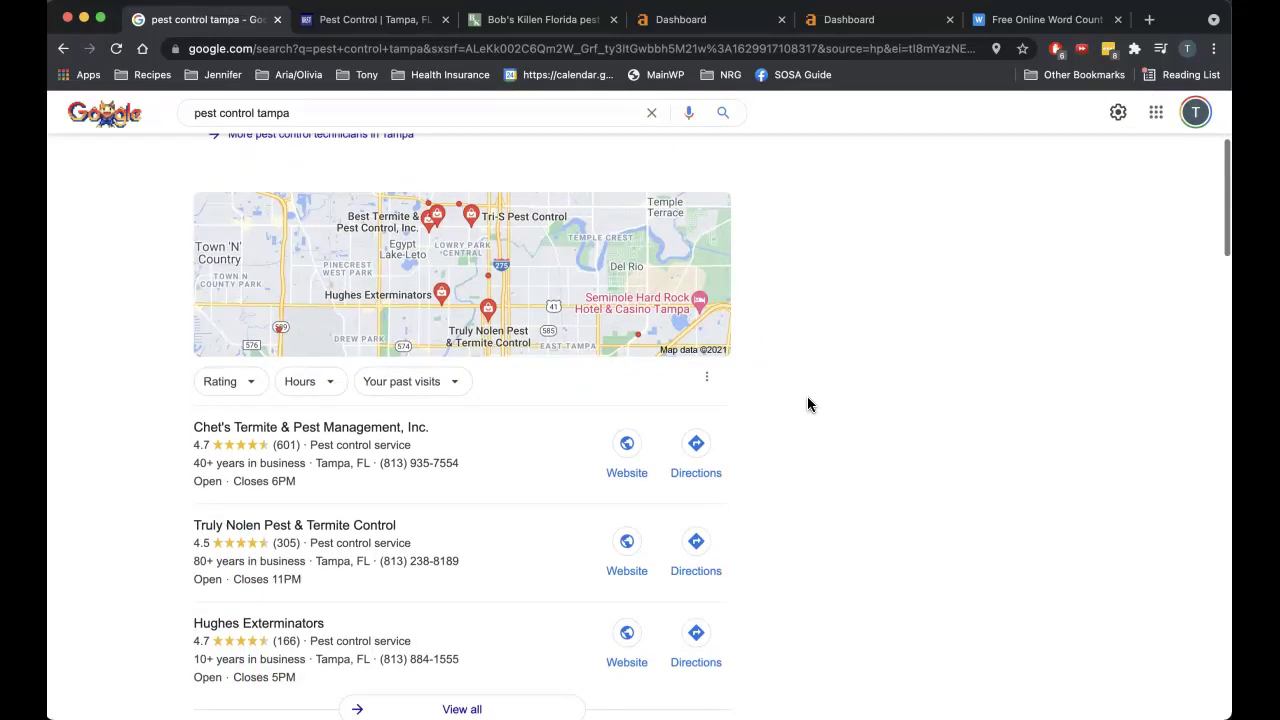
scroll(809, 404, down, 1)
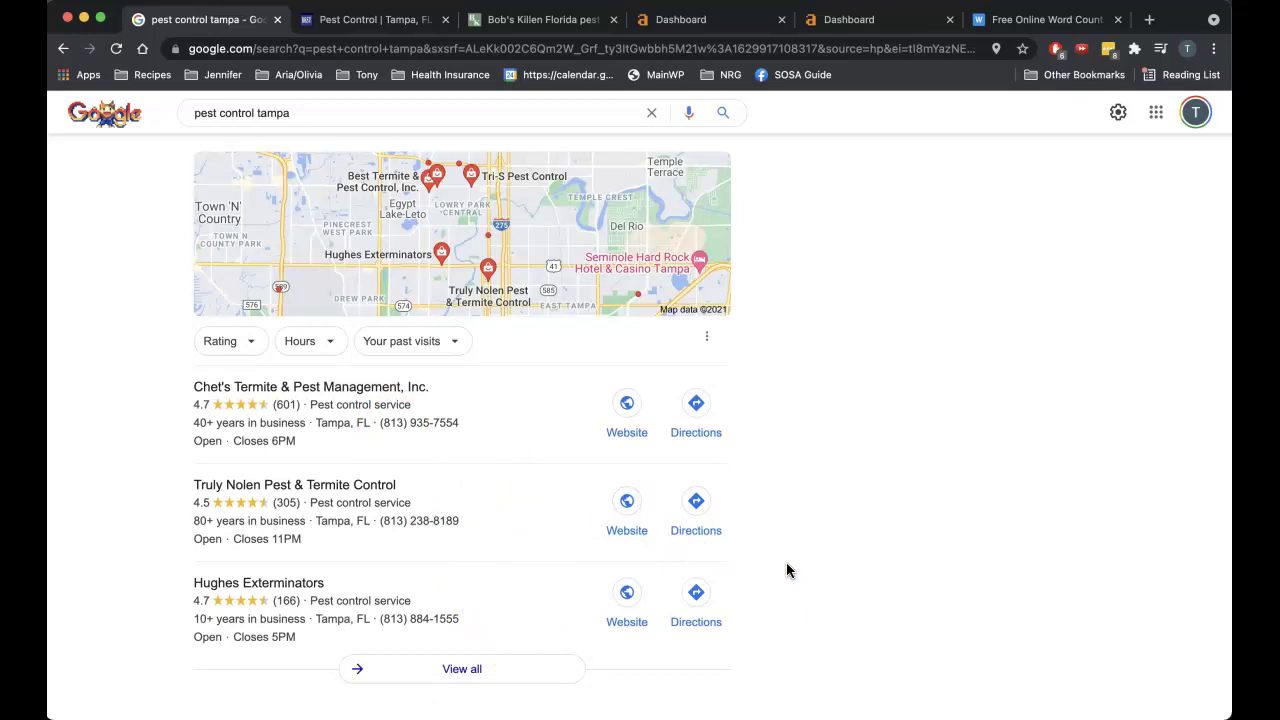
scroll(787, 564, down, 5)
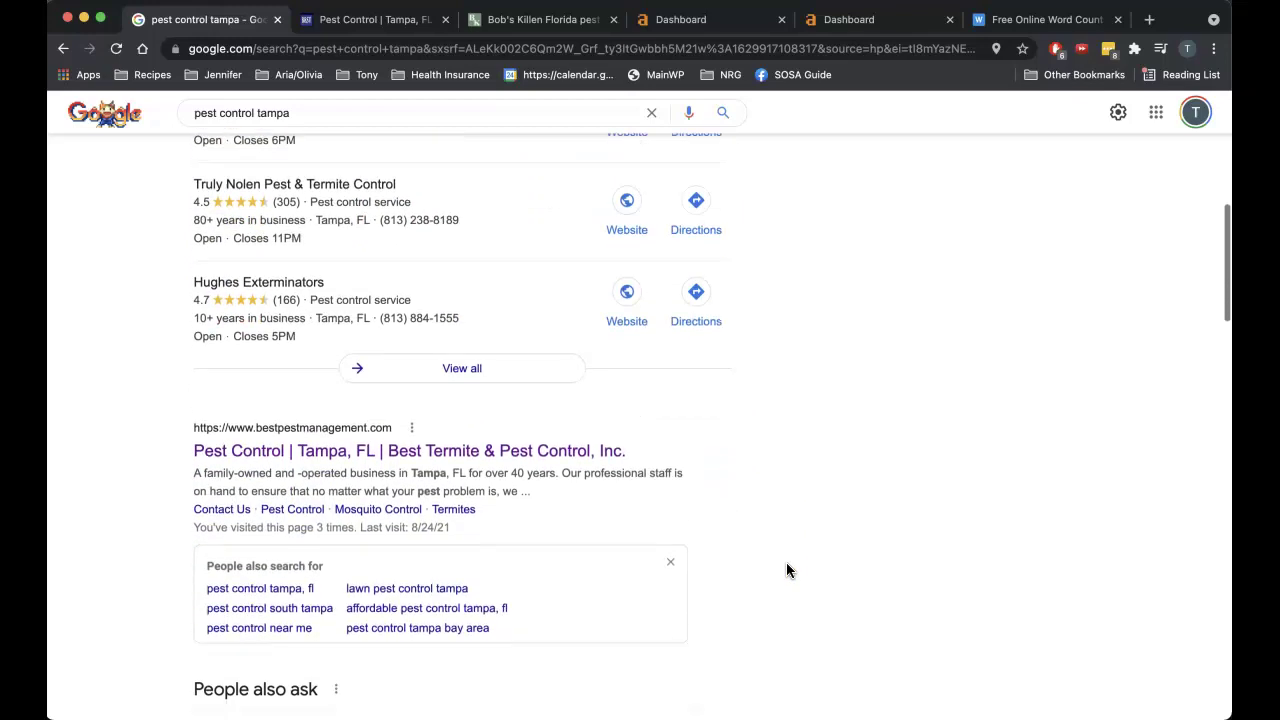
scroll(786, 570, down, 2)
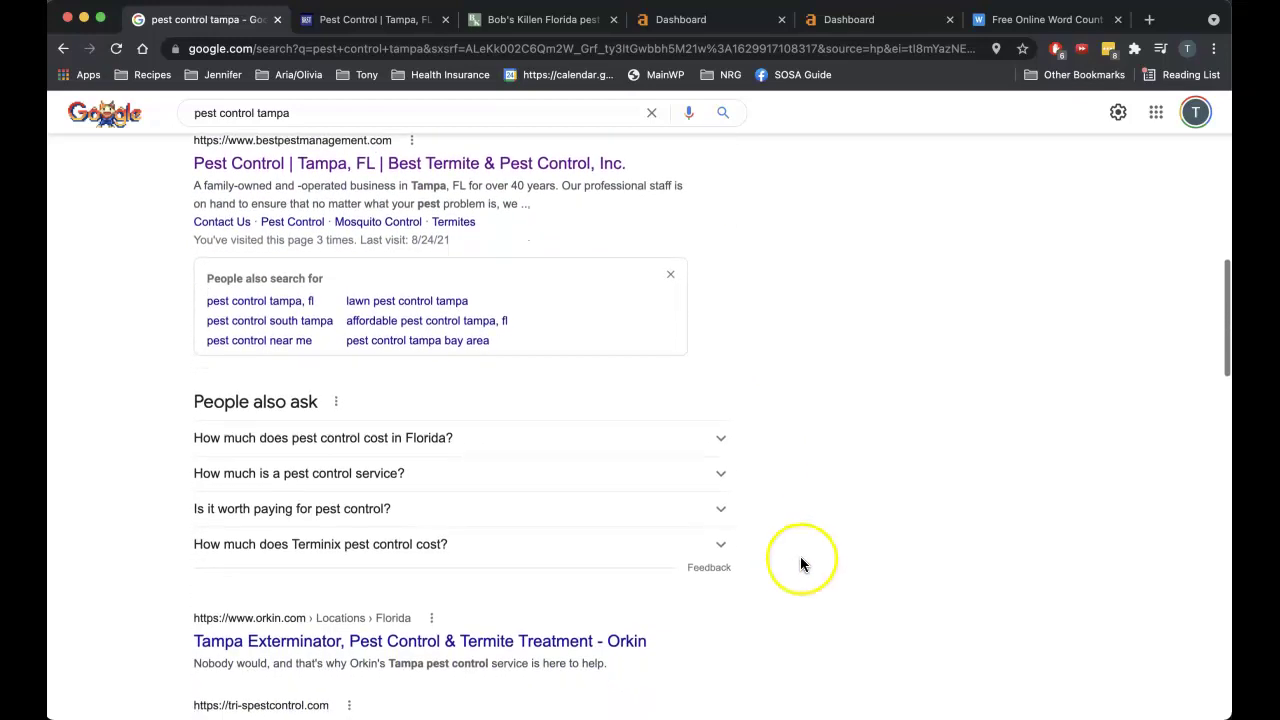
scroll(826, 546, up, 1)
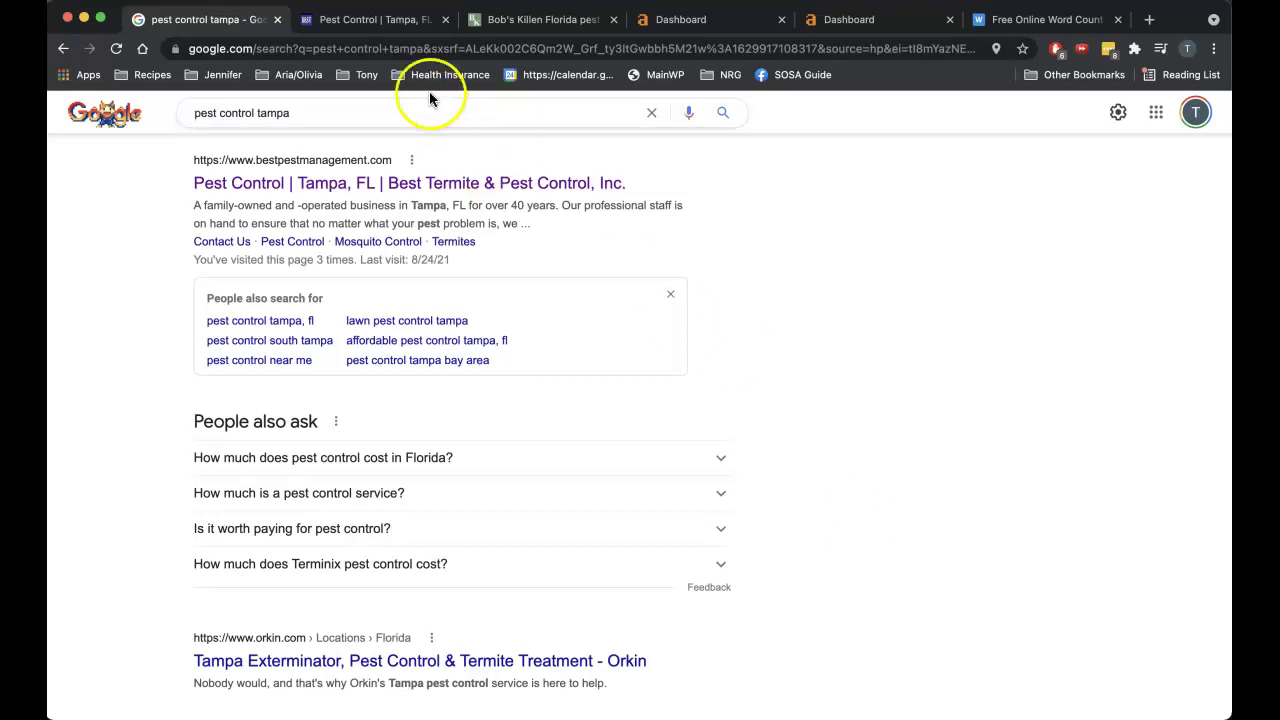
Step: Copy the web address of the Best Termite & Pest Control site, bestpestmanagement.com
click(362, 22)
click(367, 49)
key(super+c)
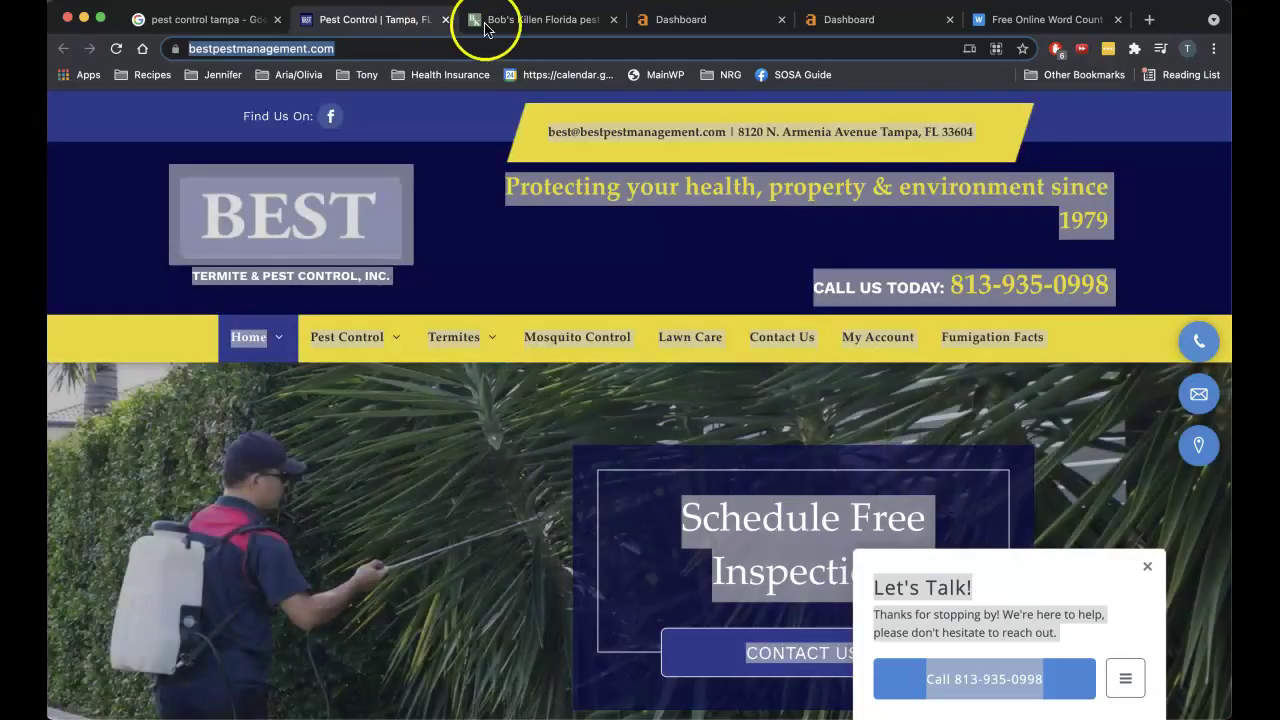
click(662, 22)
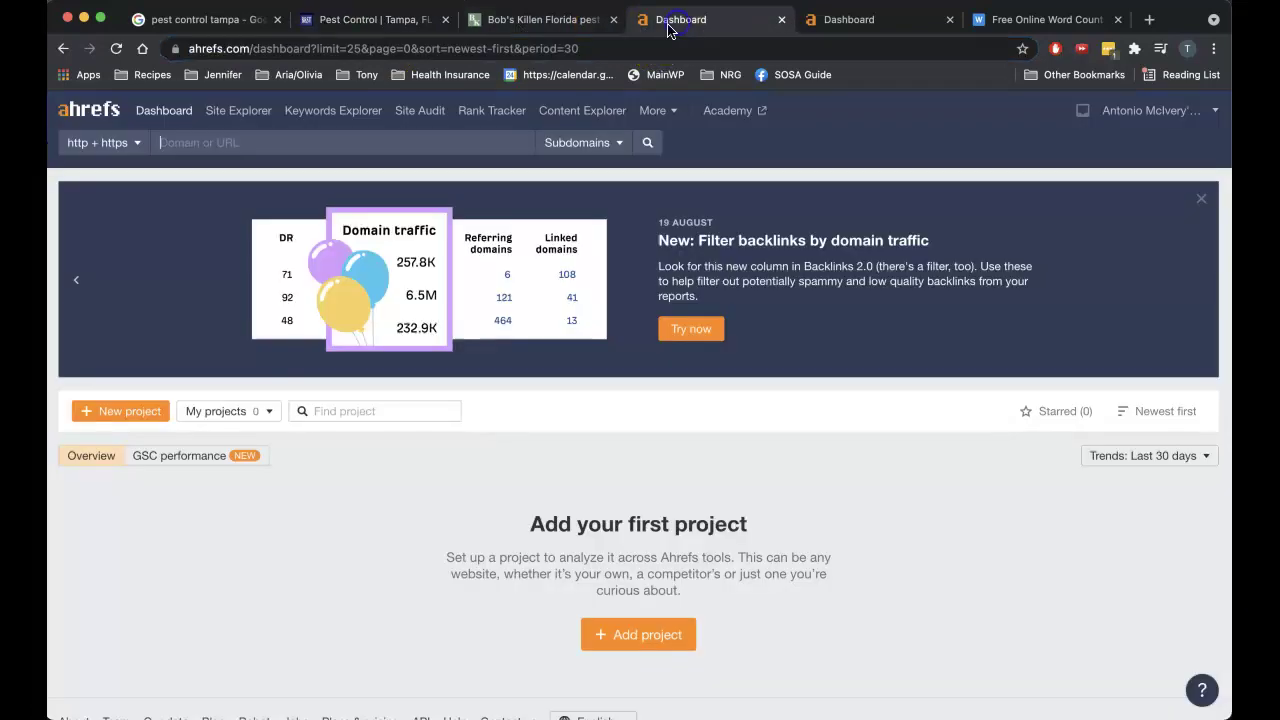
click(355, 137)
key(super+v)
key(Return)
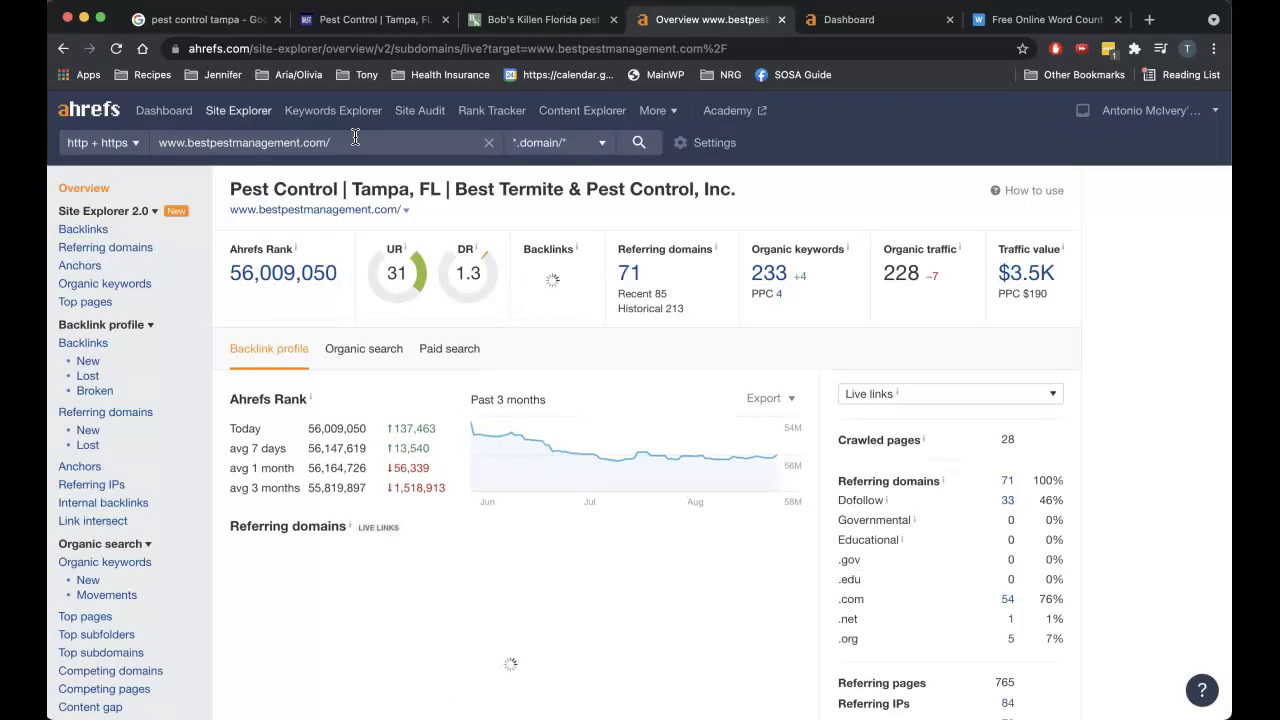
click(426, 104)
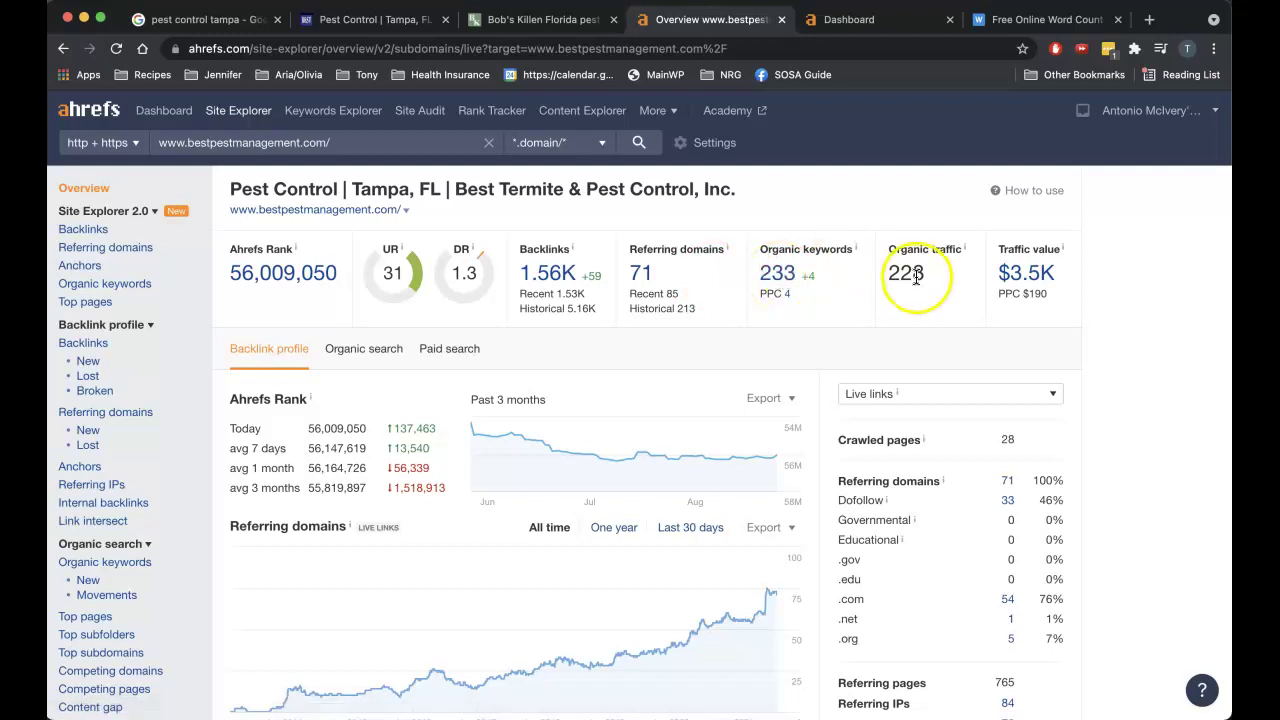
click(778, 278)
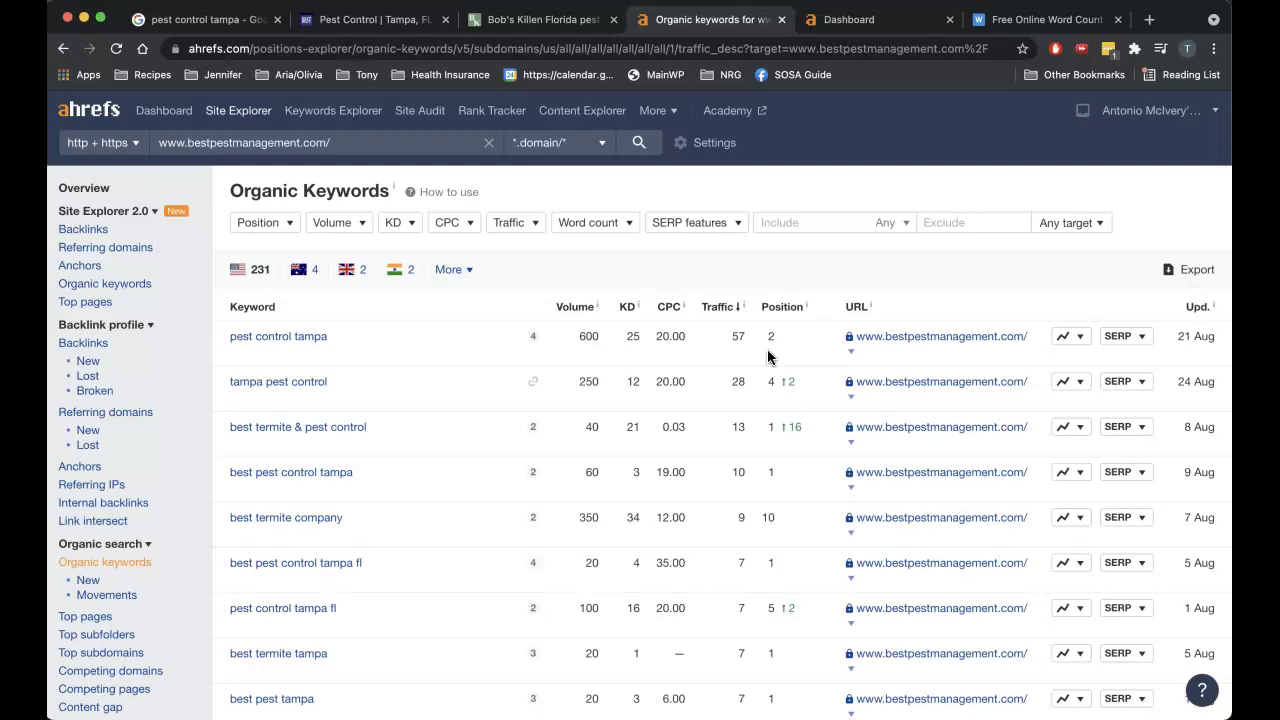
Step: Copy the Bob's Killen Pest web address, bobskillenpests.com, and look it up in Site Explorer in the second Ahrefs tab
click(517, 22)
click(411, 44)
key(cmd+c)
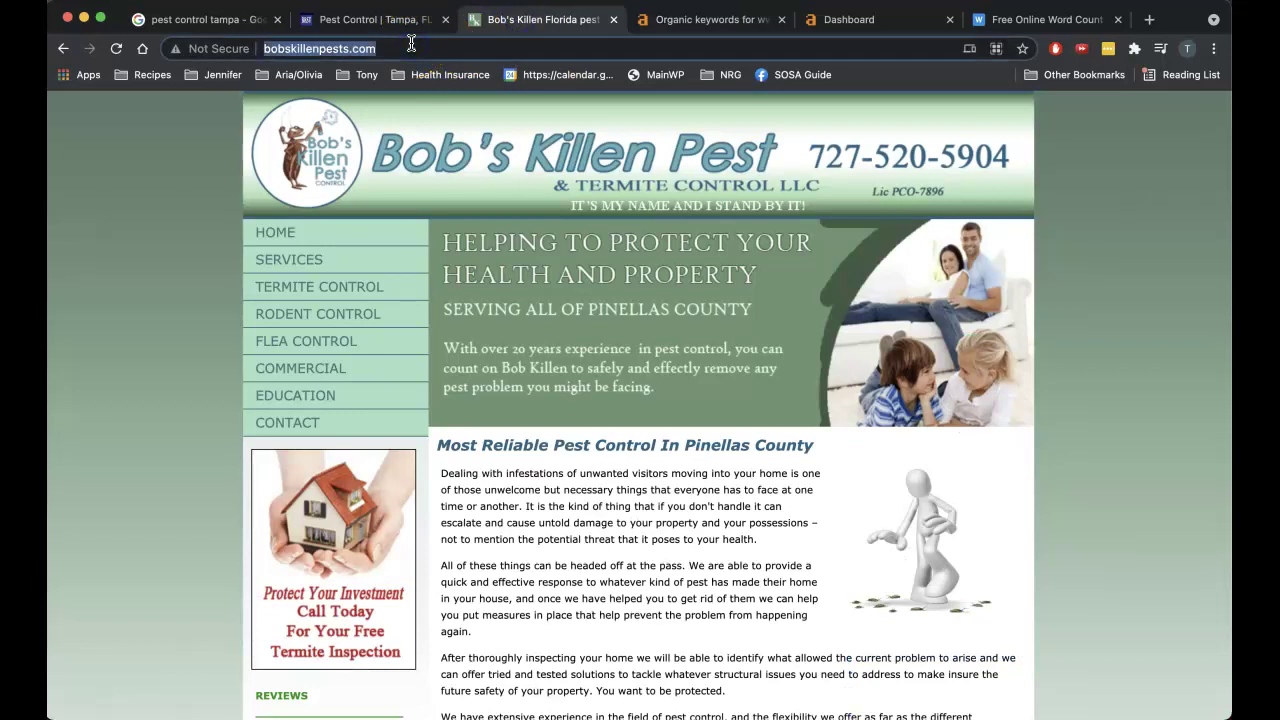
click(878, 22)
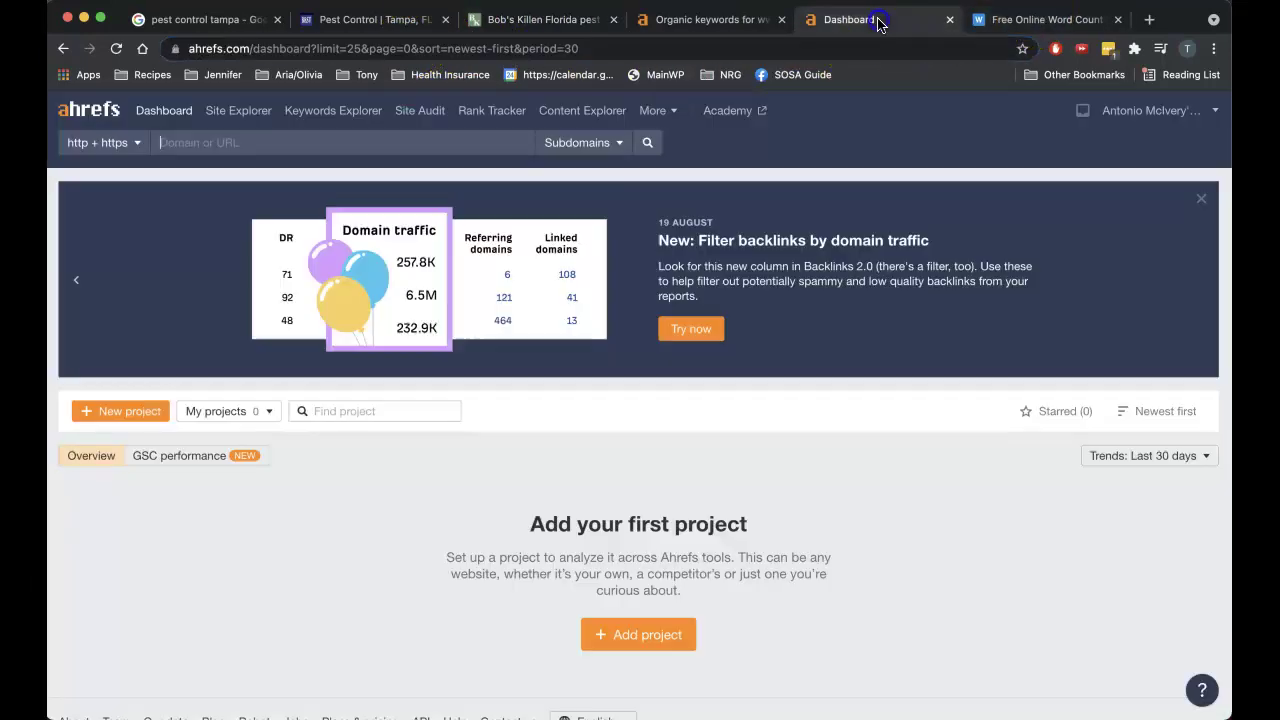
click(366, 140)
key(cmd+v)
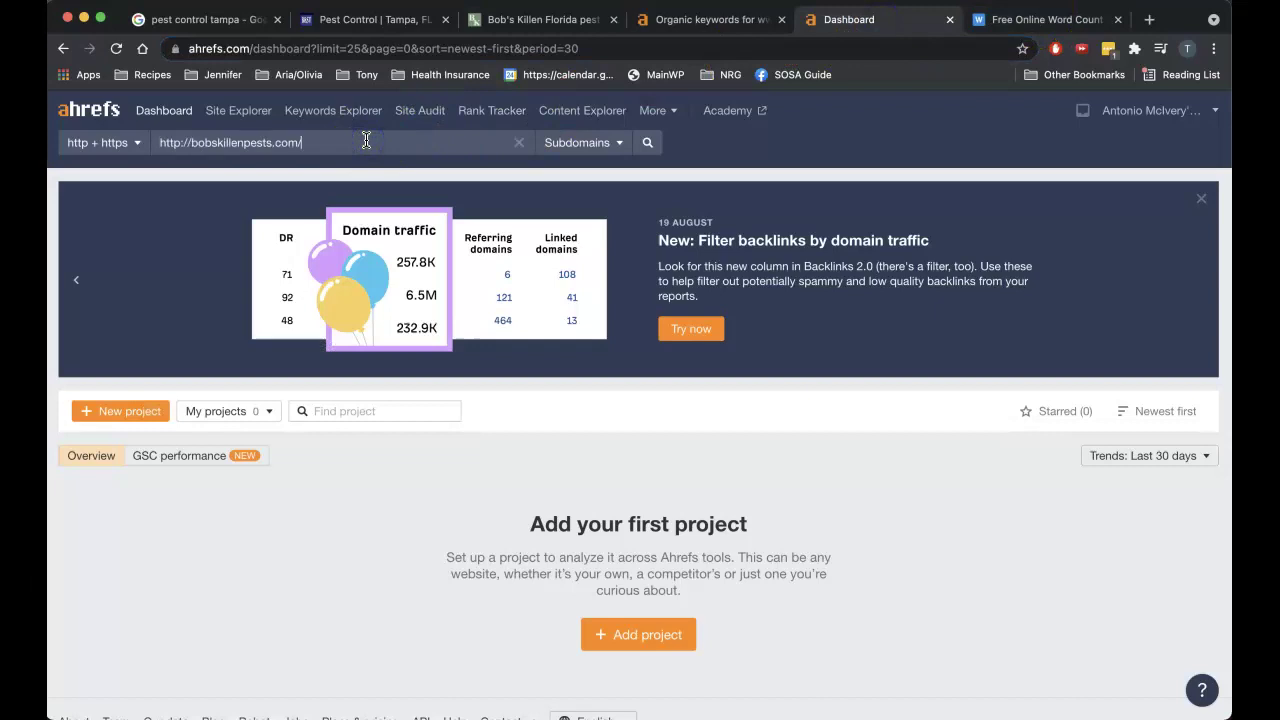
key(Return)
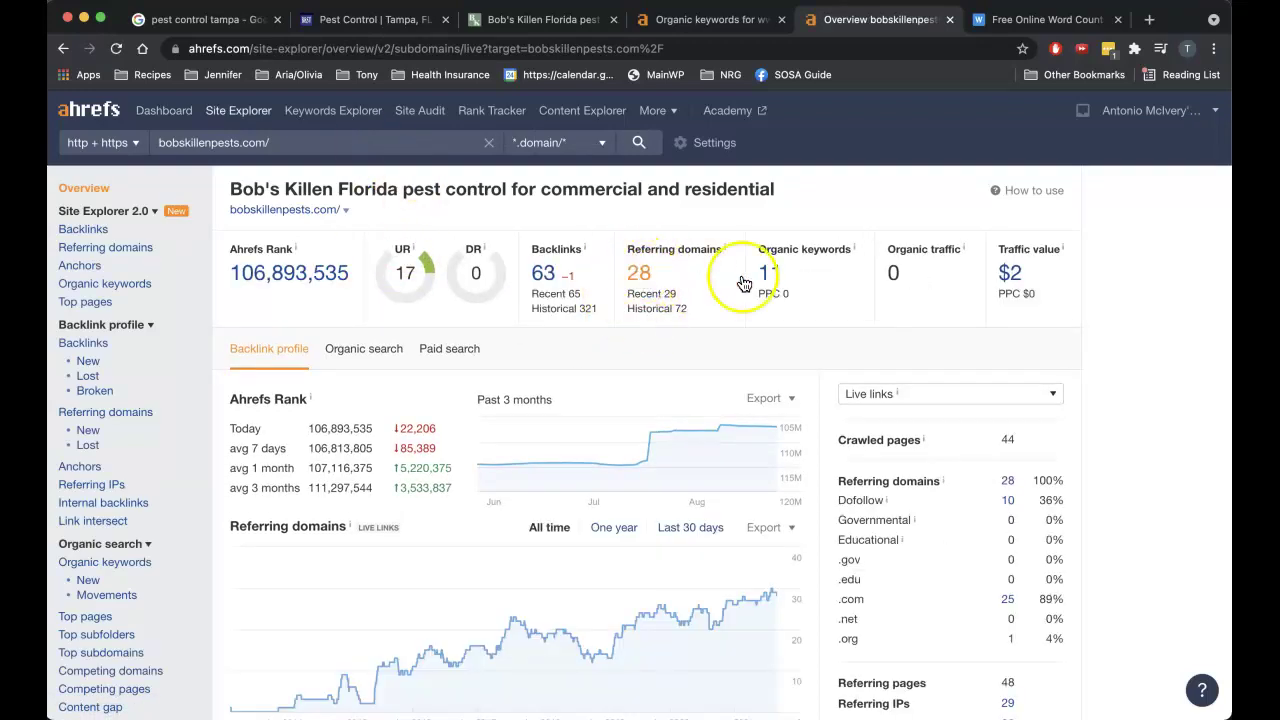
Step: Review the organic keywords report for bobskillenpests.com and return to the Bob's Killen Pest website
click(770, 274)
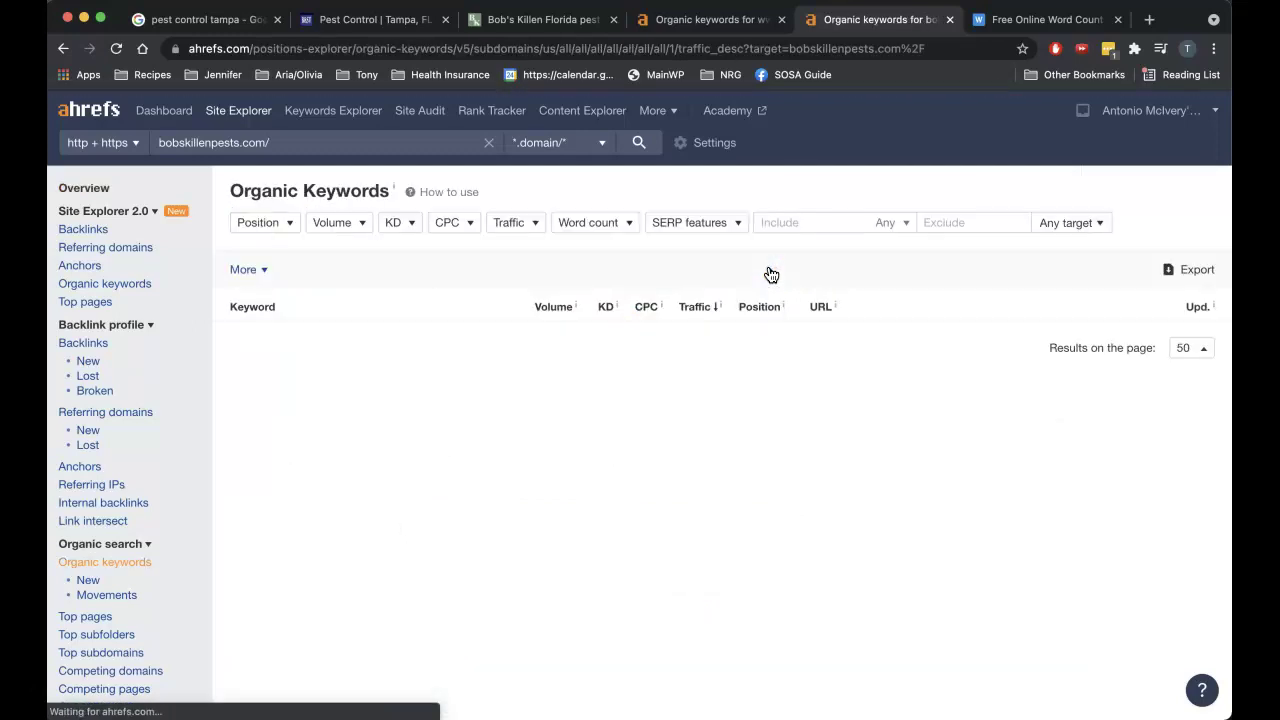
scroll(446, 306, down, 2)
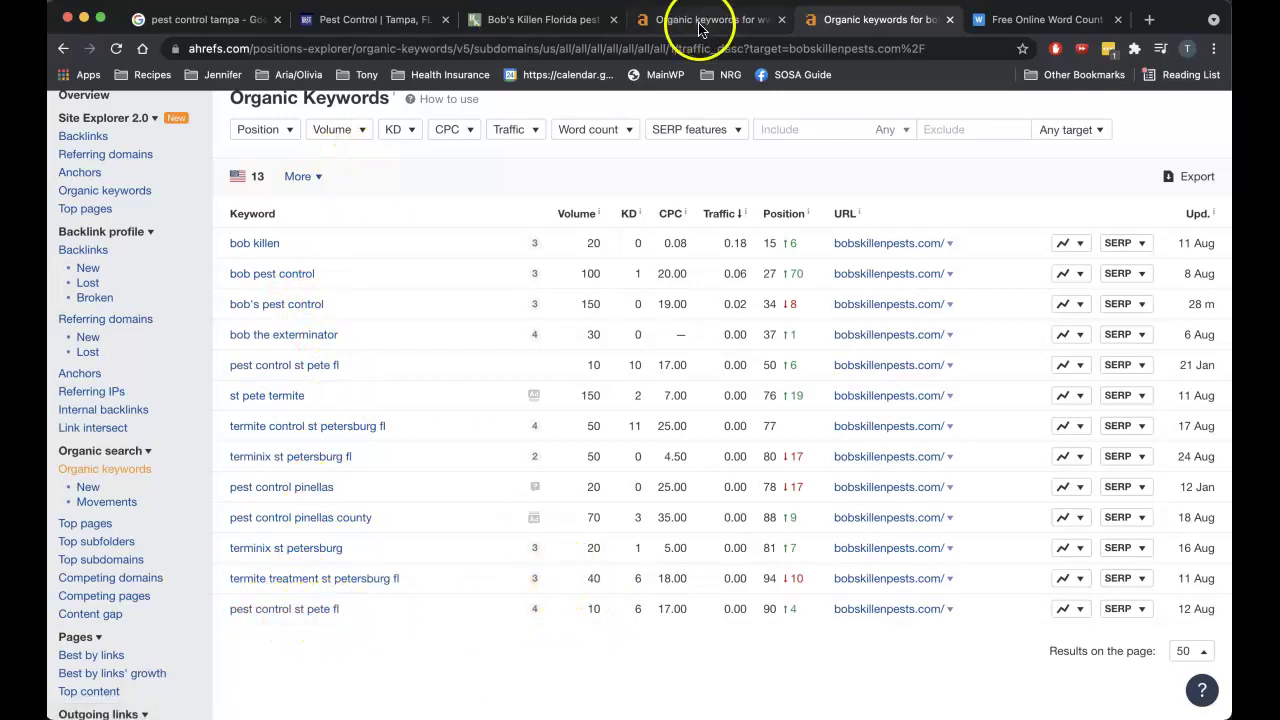
click(560, 20)
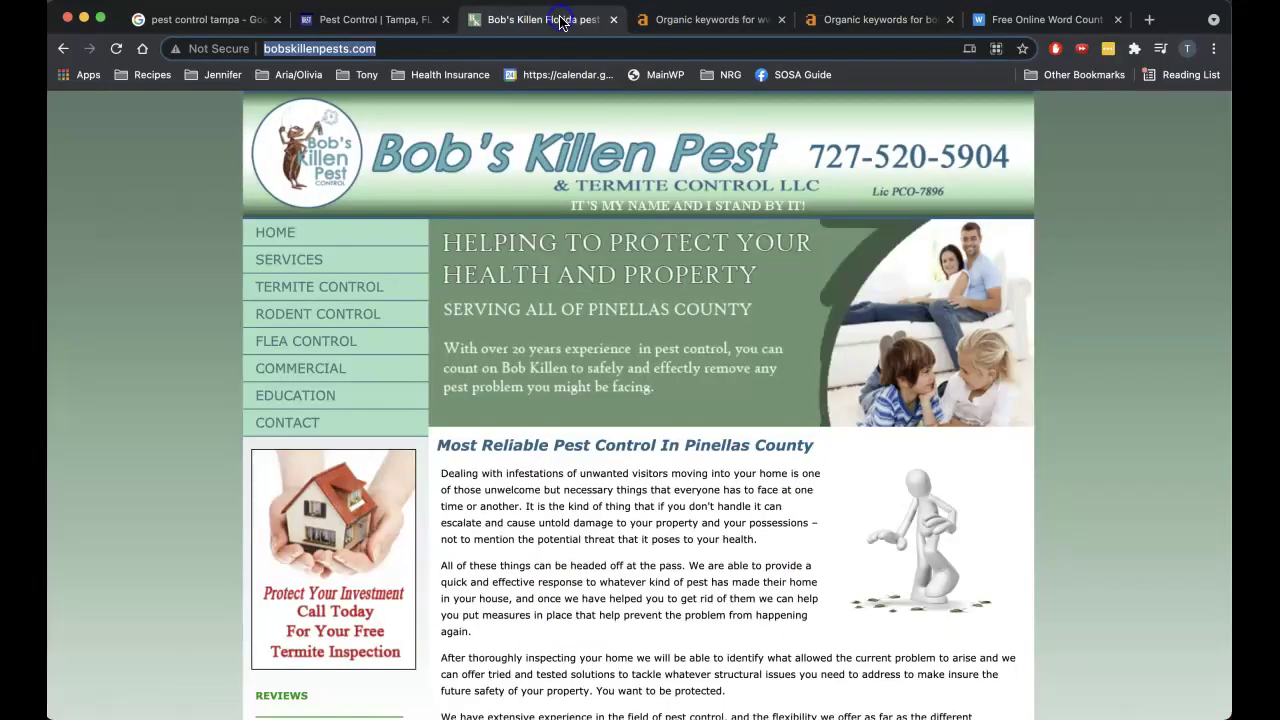